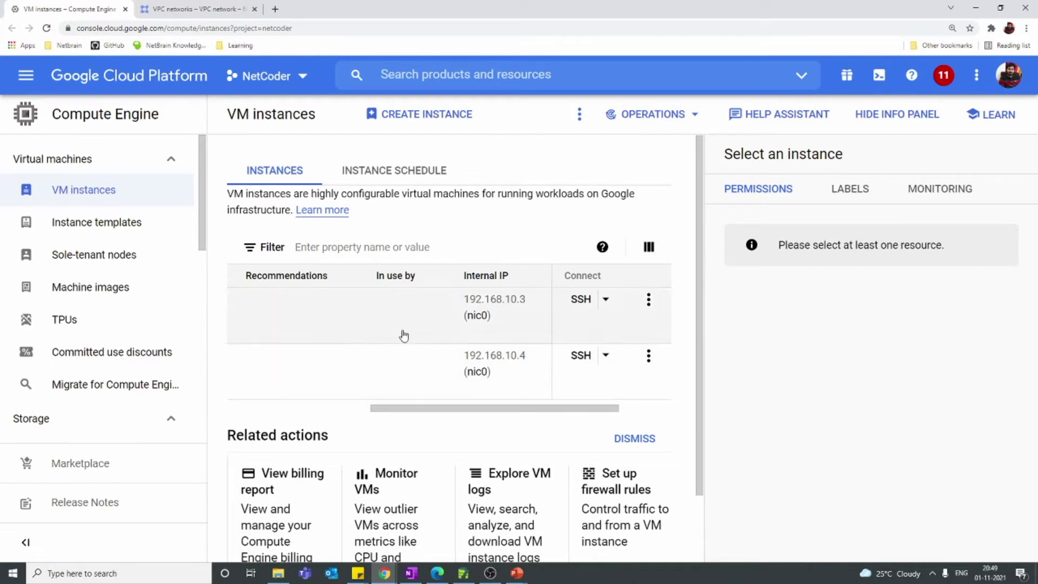
Open the details of the prod VPC network and display its routes
left_click_drag(397, 411, 285, 416)
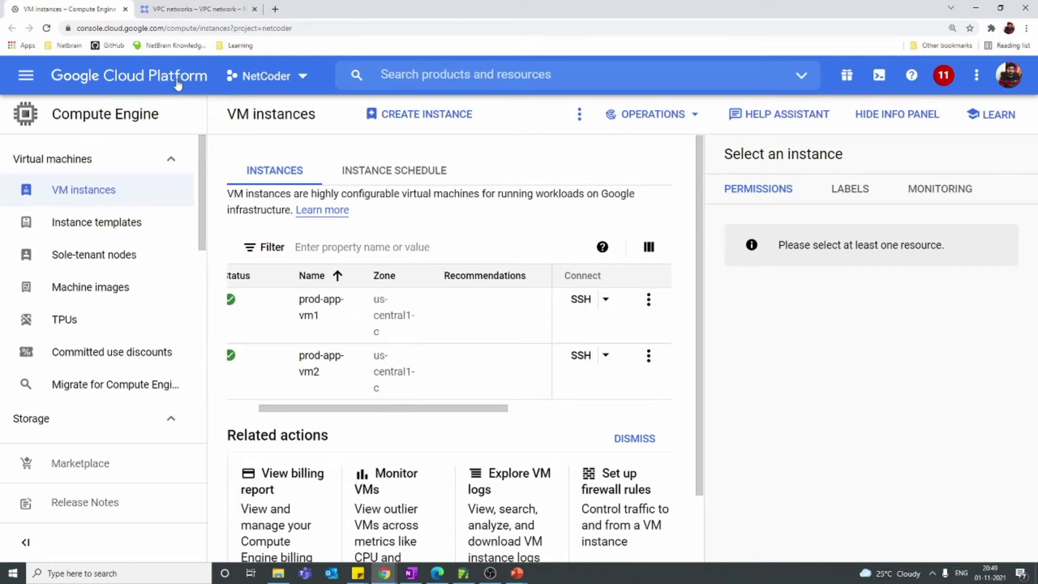
left_click(217, 6)
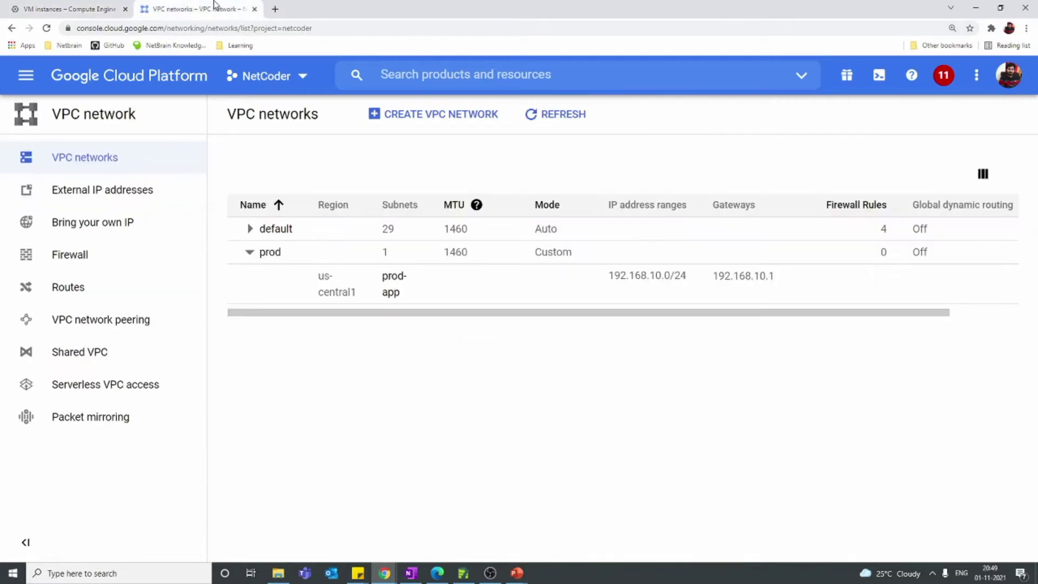
left_click(269, 252)
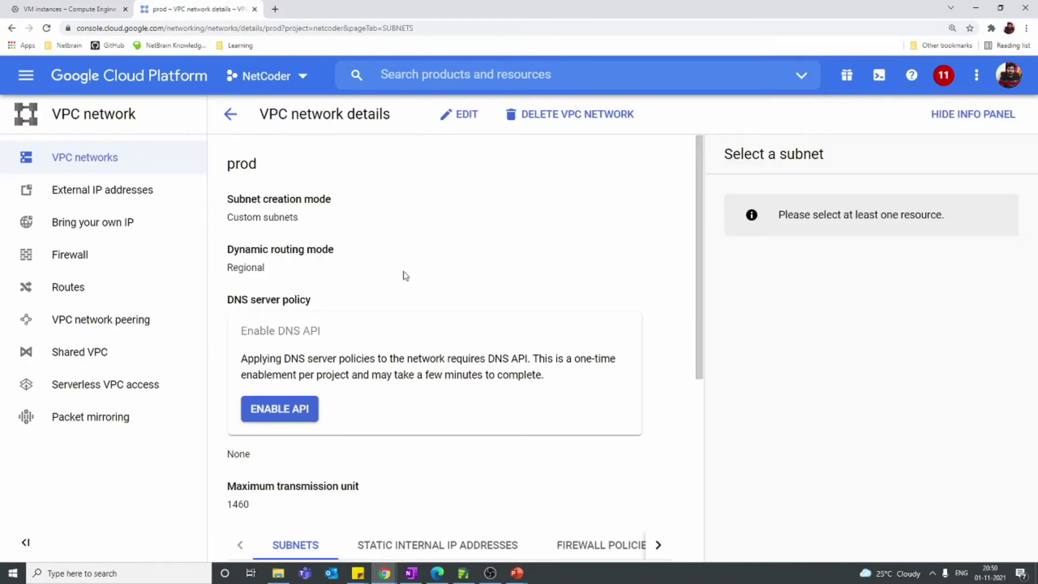
scroll(608, 408, "down", 4)
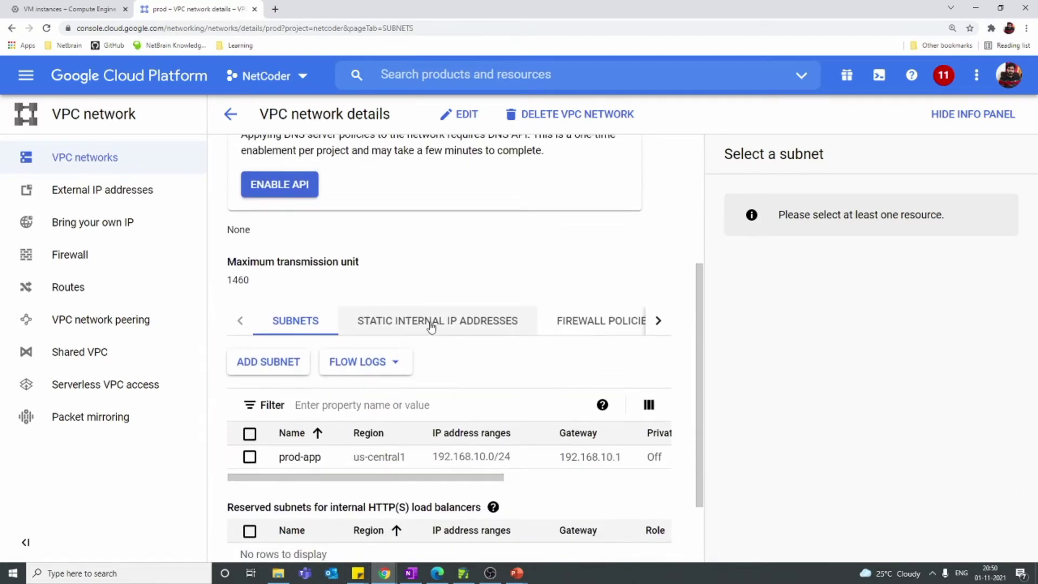
left_click(658, 320)
left_click(657, 321)
left_click(658, 320)
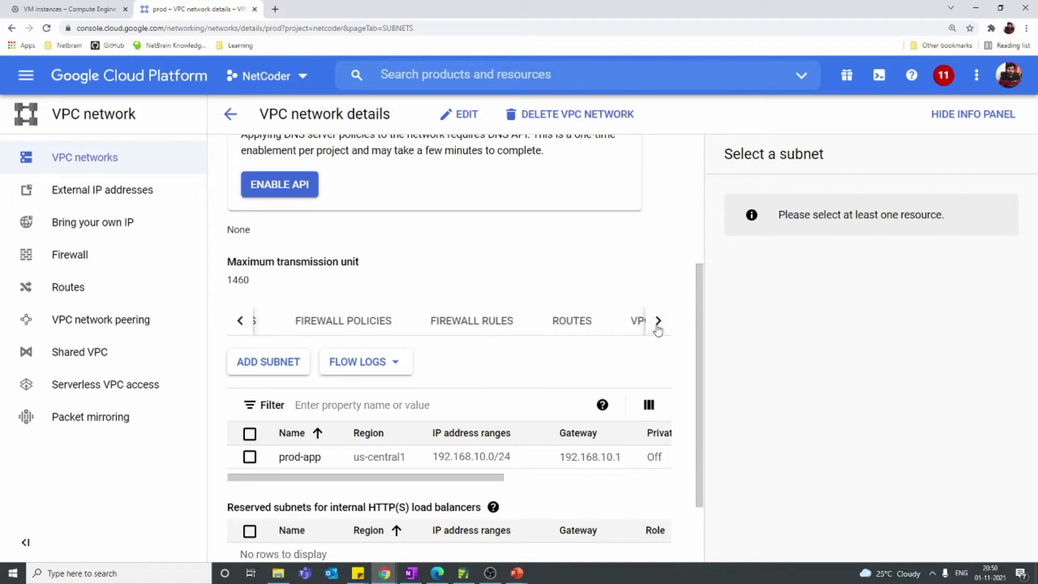
left_click(568, 322)
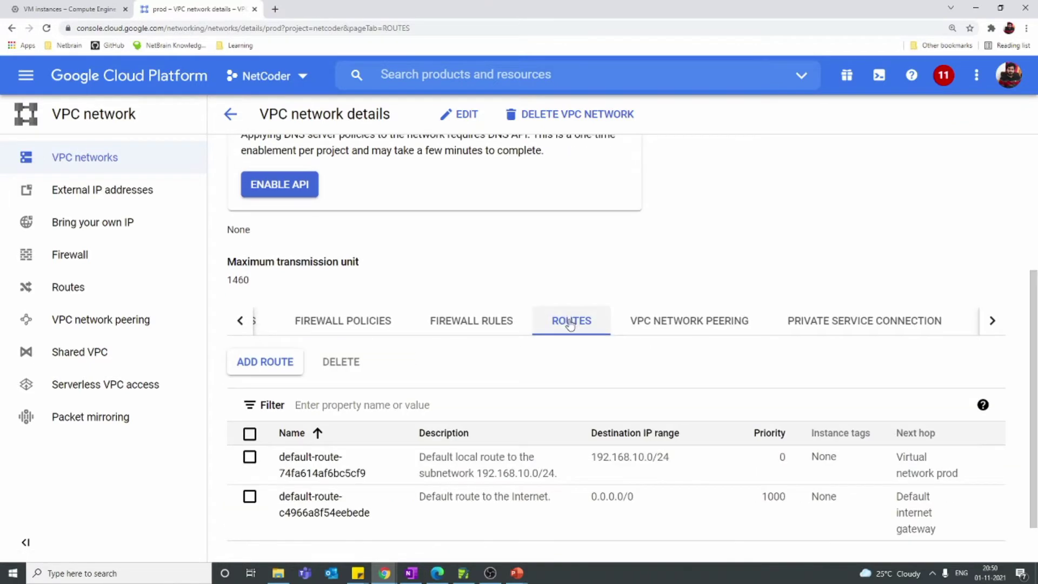
scroll(571, 339, "down", 1)
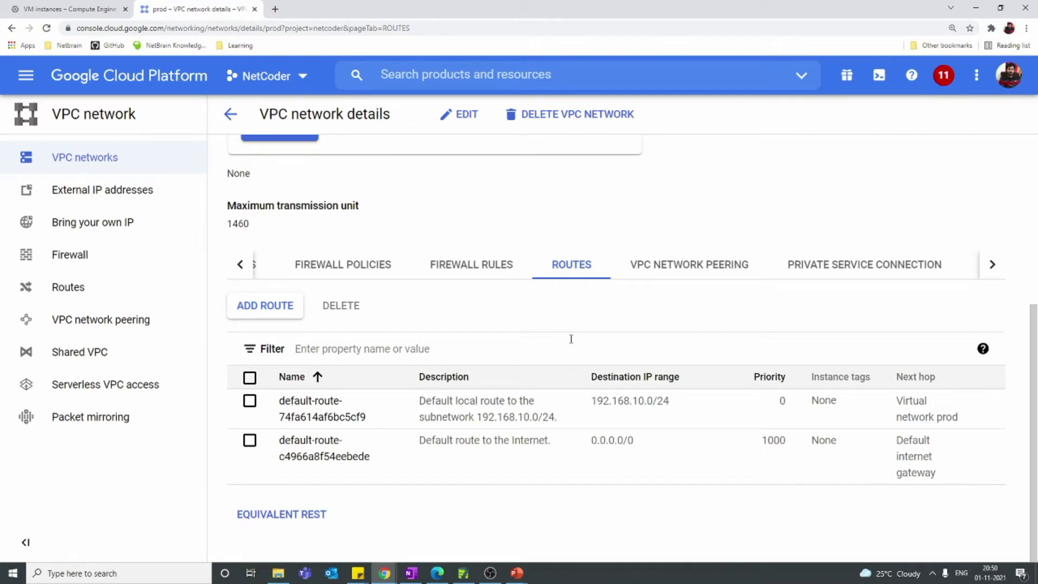
Examine the destination IP range and next hop of the prod network's default route to the Internet
left_click_drag(583, 442, 636, 450)
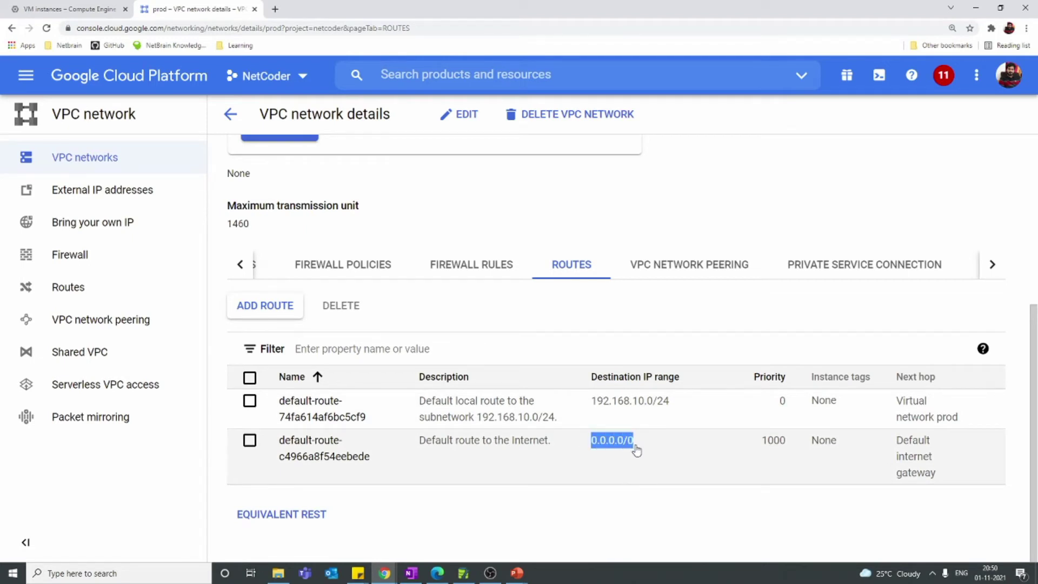
left_click(620, 461)
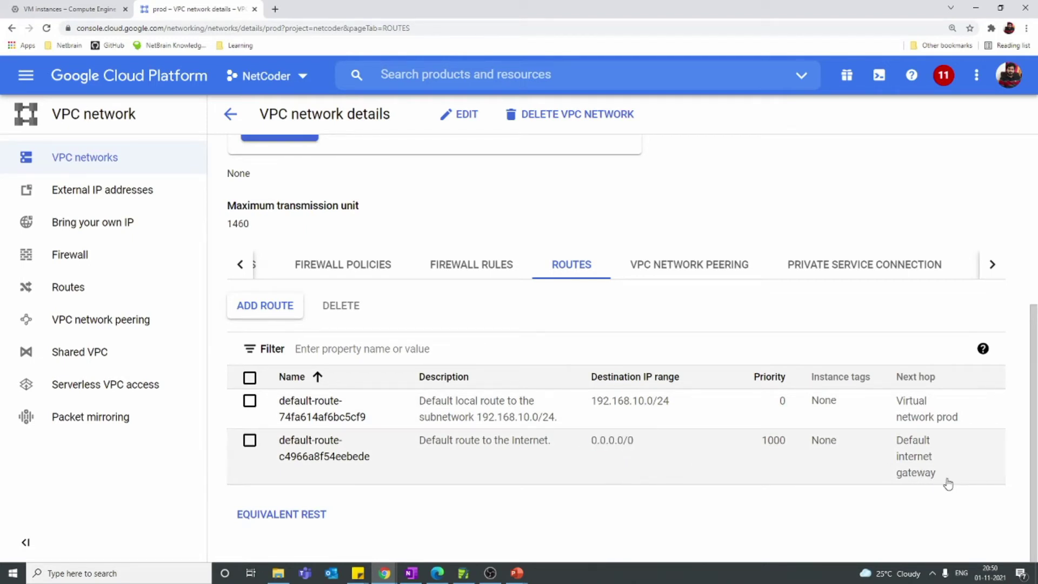
left_click_drag(948, 484, 880, 457)
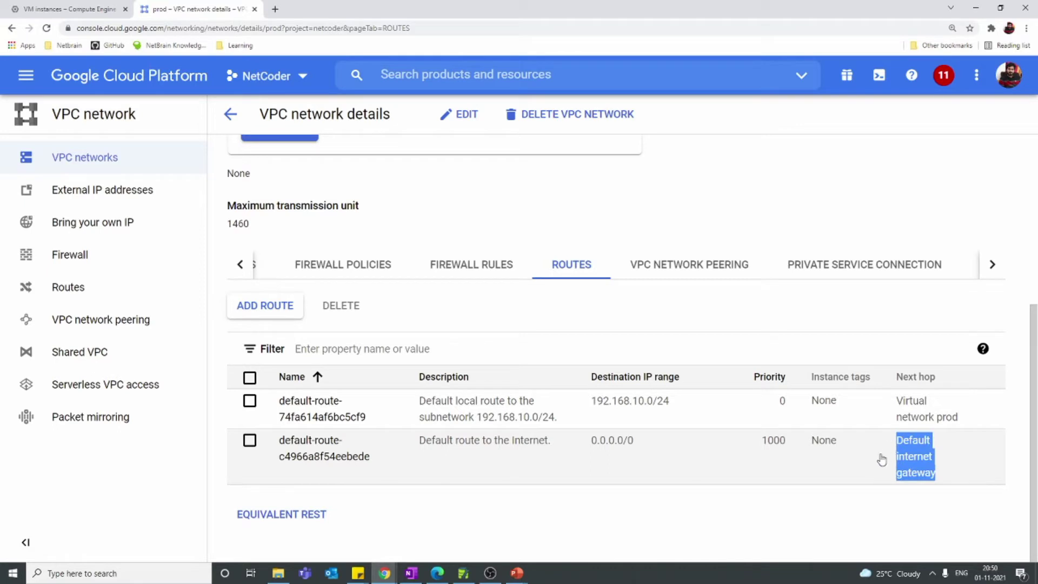
left_click(631, 528)
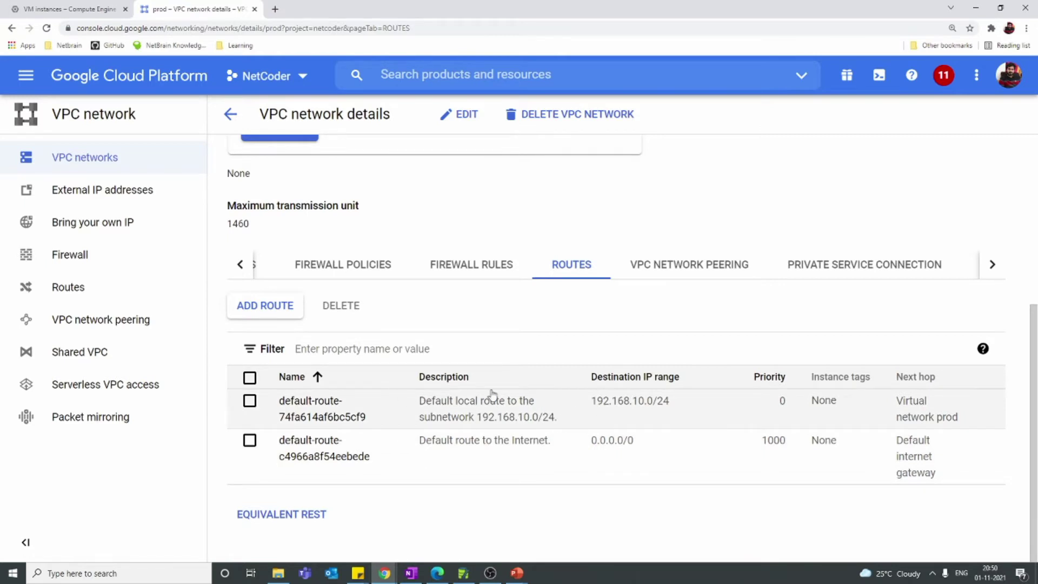
Compare the prod-app subnet's IP range with the destination range of the prod network's local subnet route
left_click(239, 266)
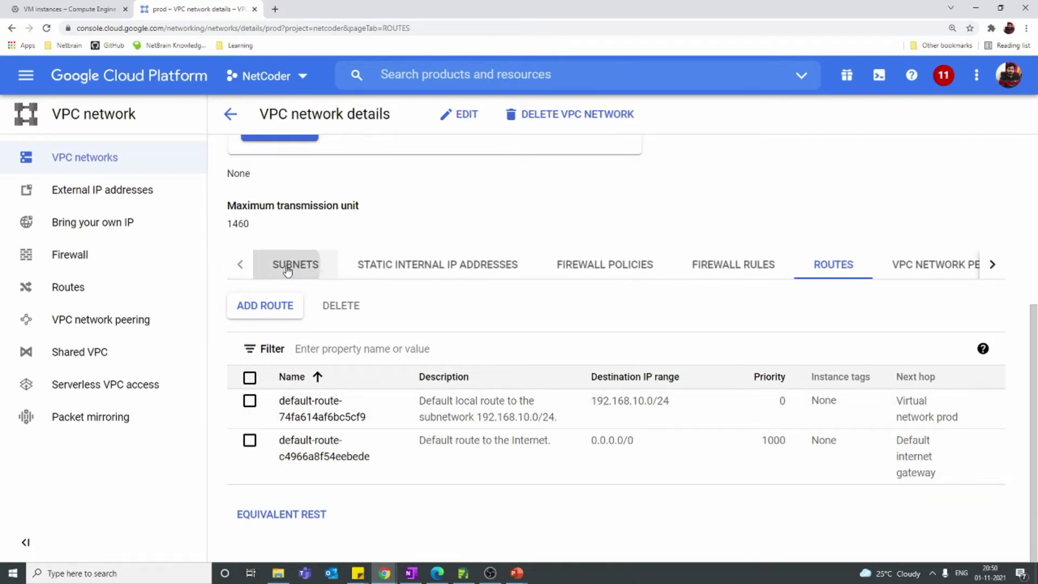
left_click(285, 268)
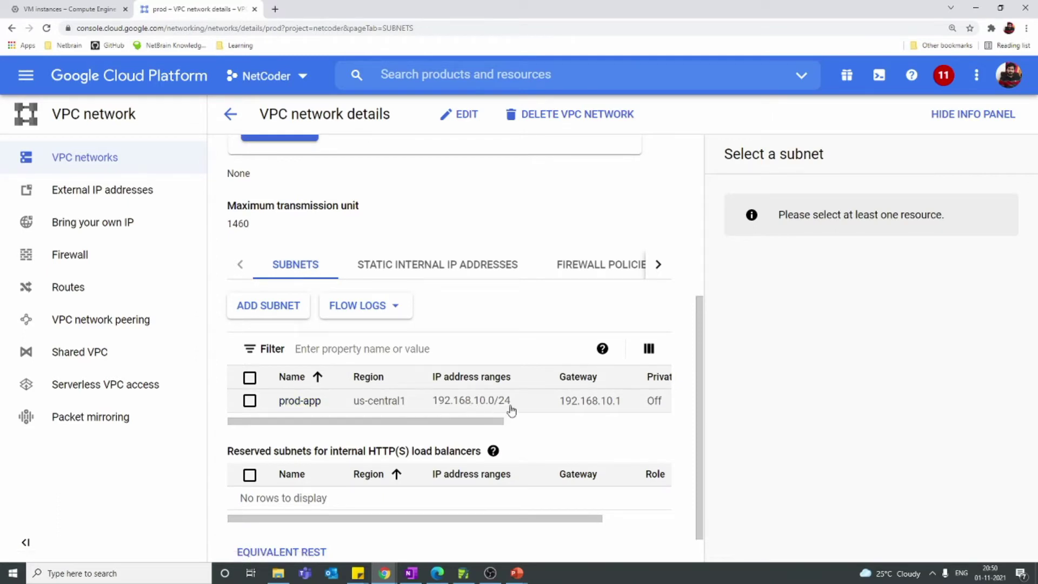
left_click(658, 268)
left_click(657, 269)
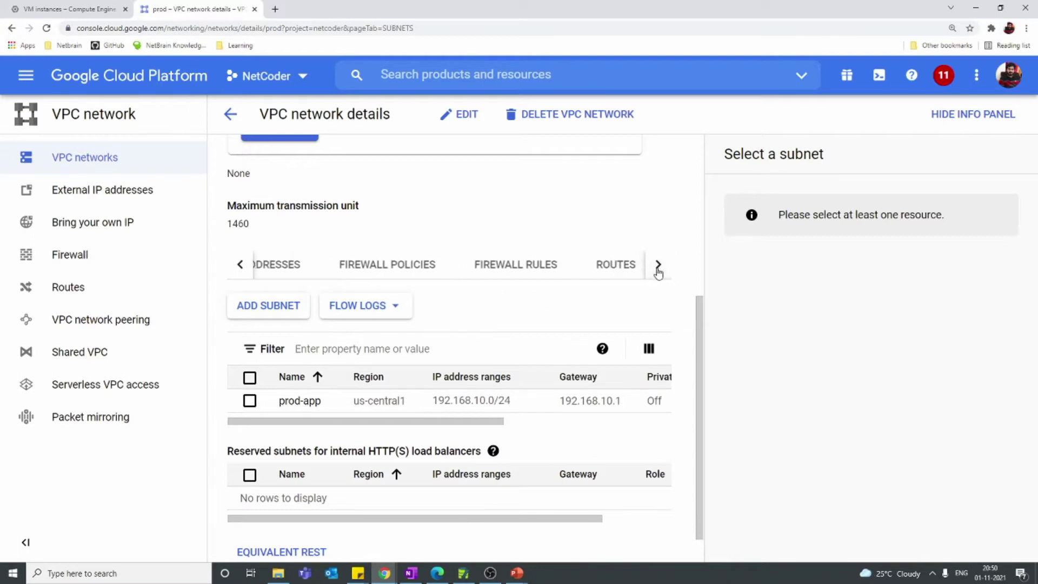
left_click(579, 267)
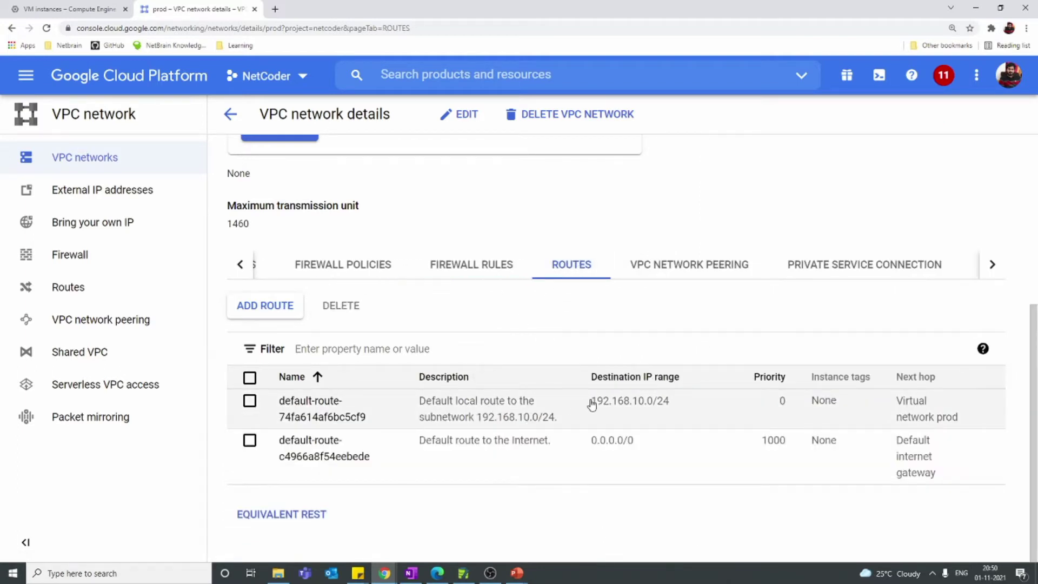
left_click_drag(588, 405, 671, 412)
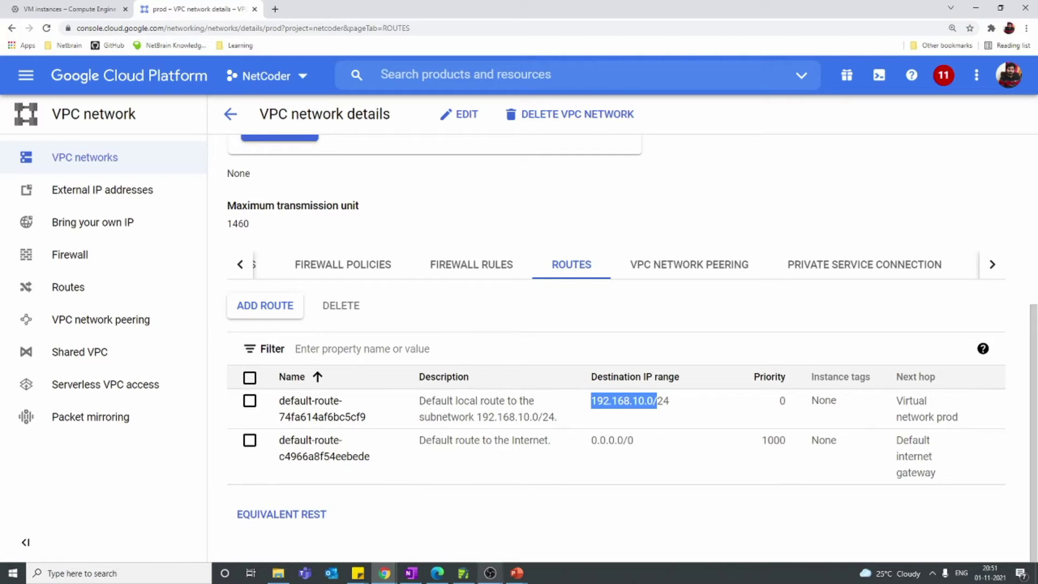
Switch to OneNote to review the notes on route types against the prod network's routes, and return to the Google Cloud console in Chrome
left_click(412, 573)
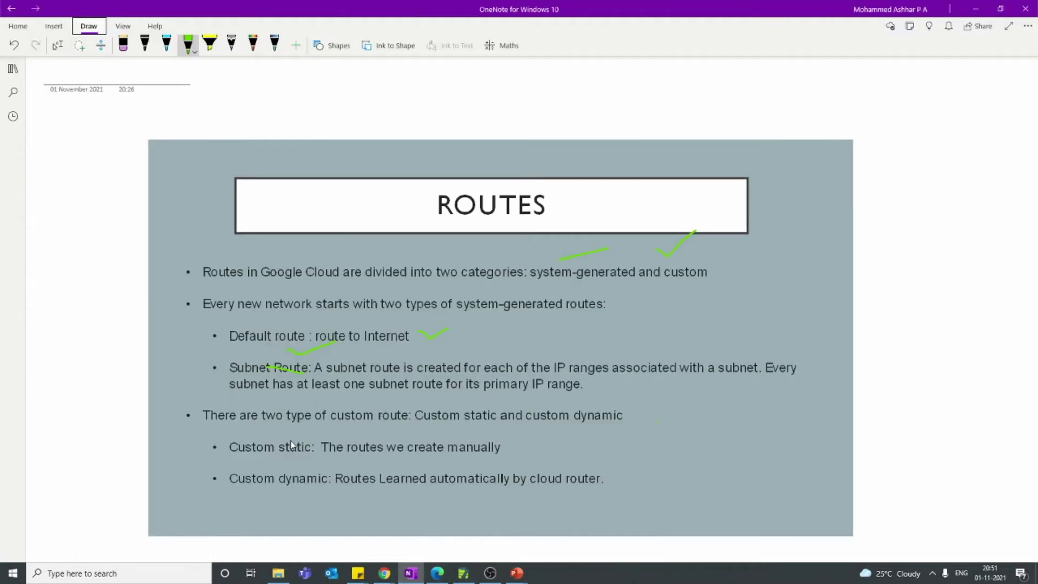
key("alt+Tab")
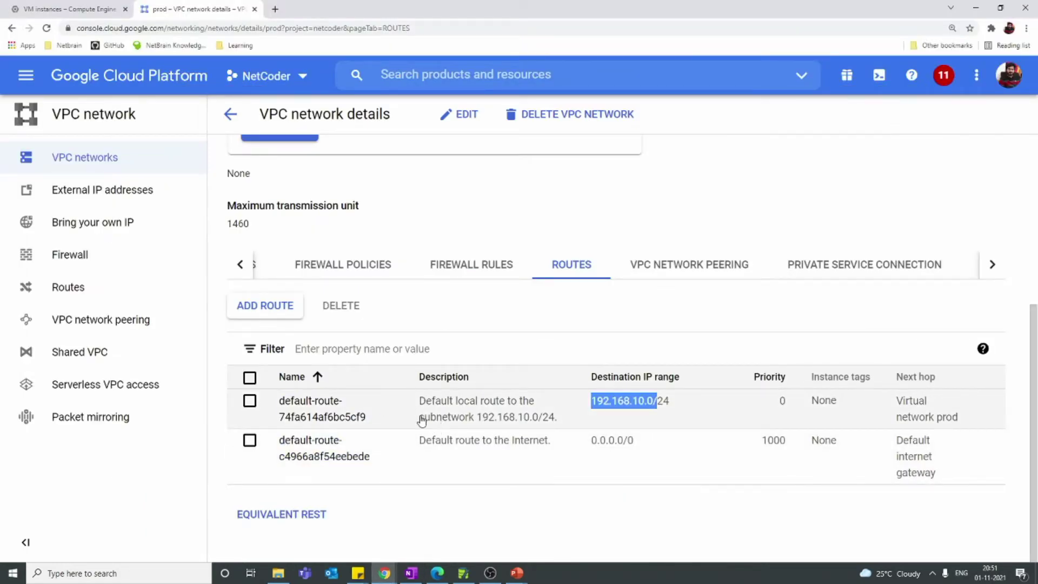
key("alt+Tab")
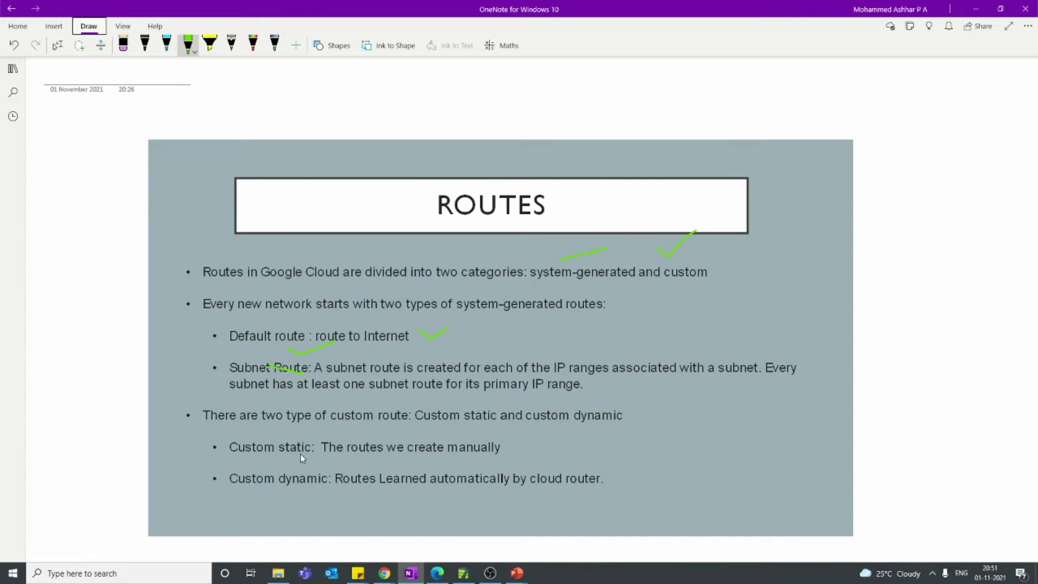
key("alt+Tab")
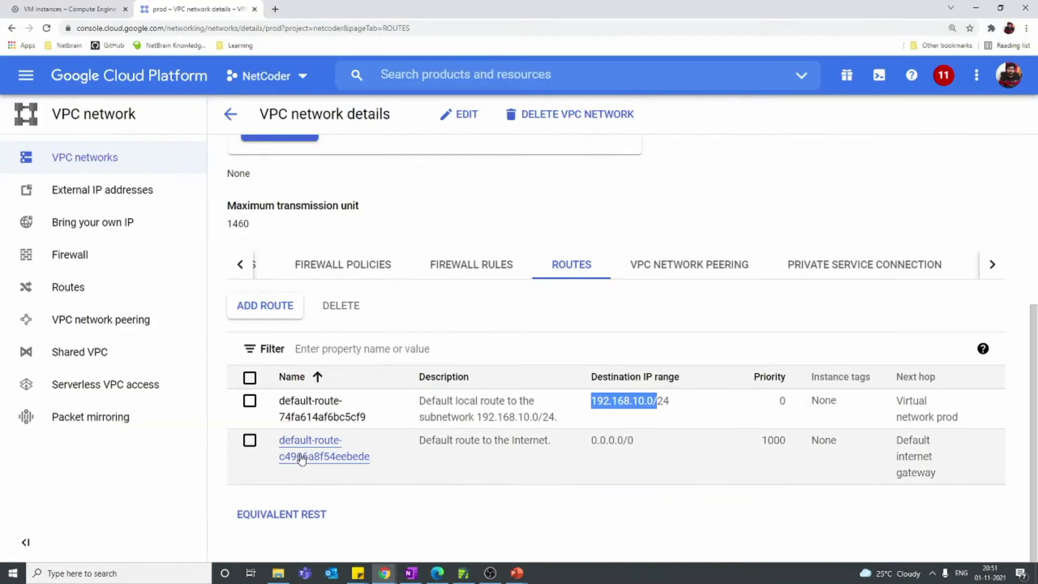
Start a new route in the prod network named test-static with destination IP range 8.8.8.8
left_click(268, 312)
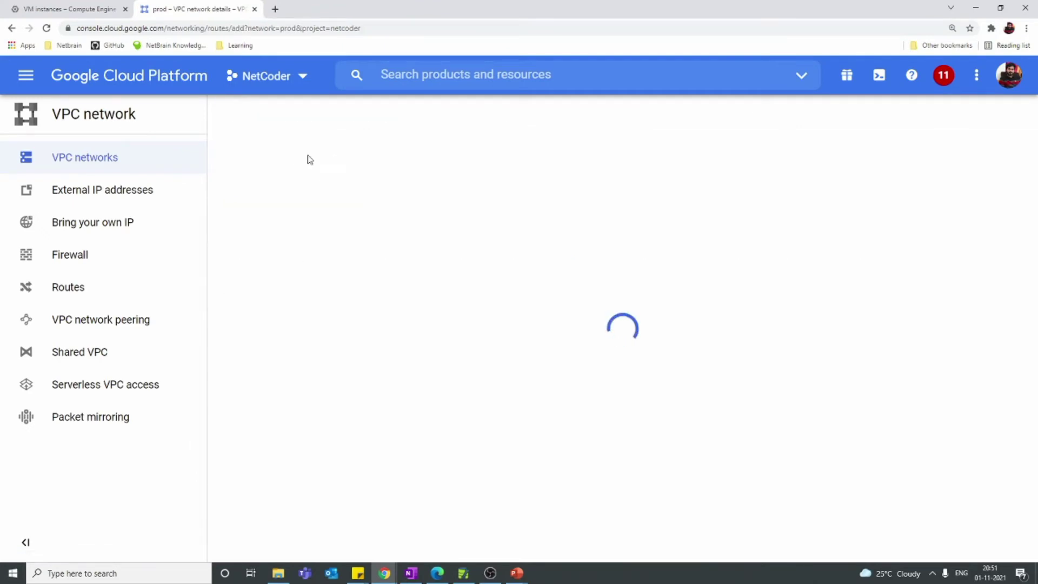
left_click(281, 174)
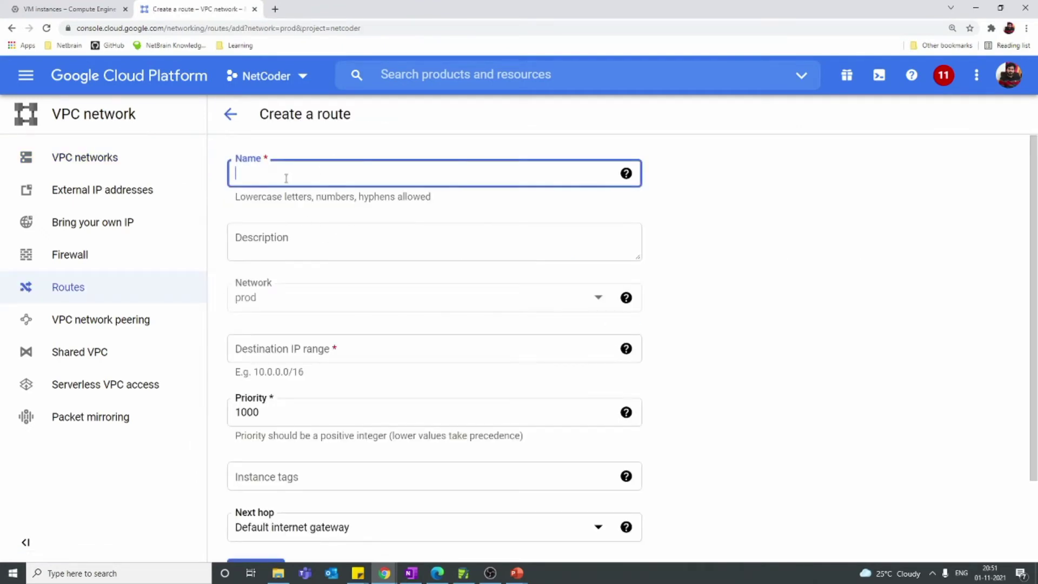
type("test")
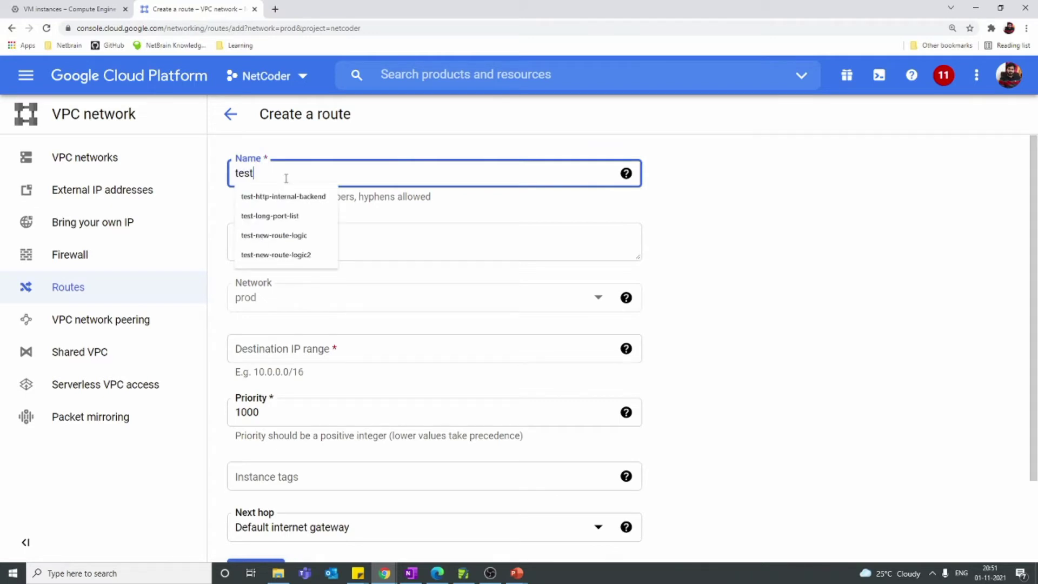
type("-static")
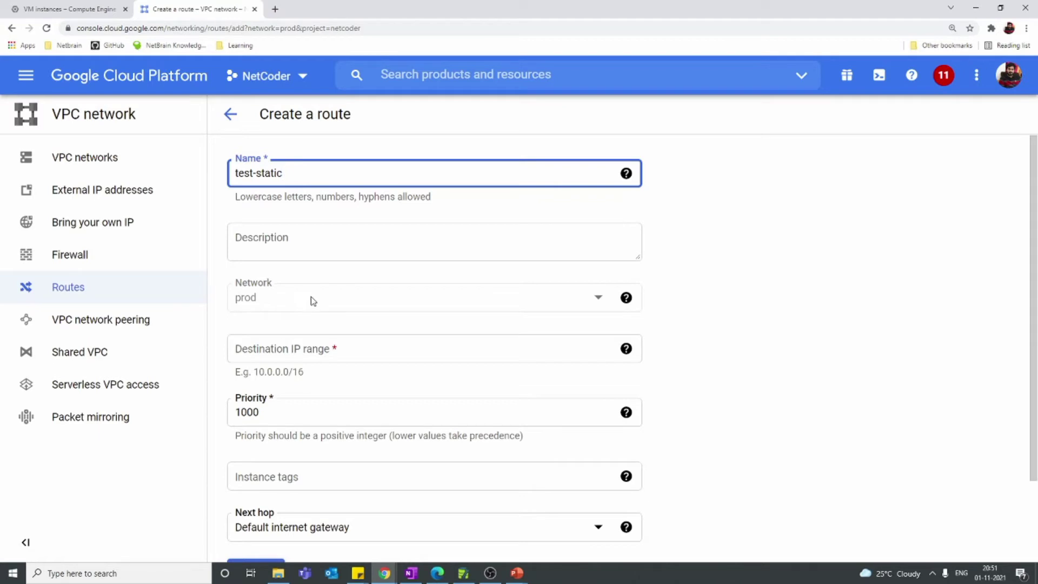
left_click(331, 357)
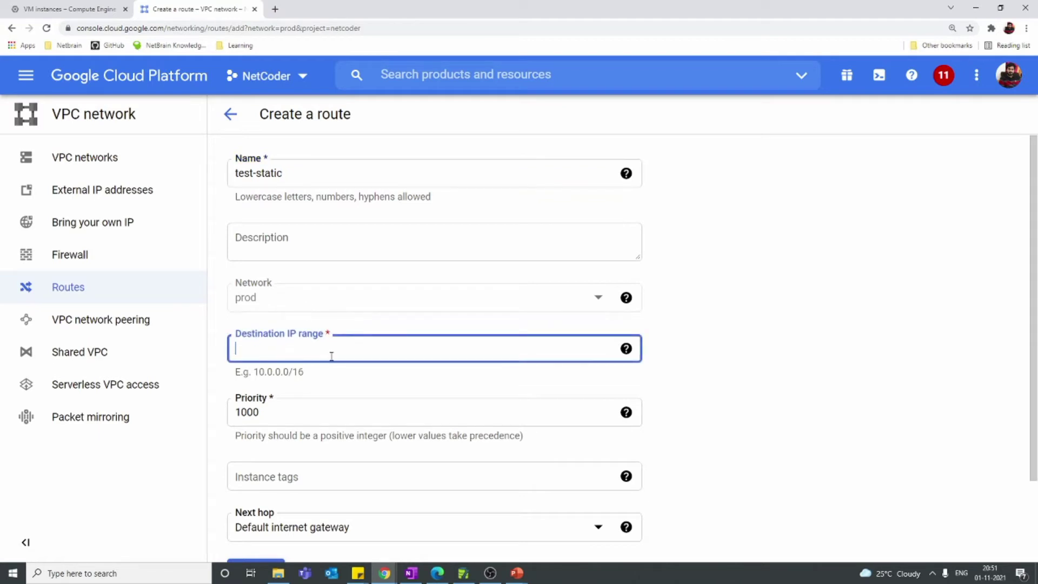
type("8.8.8.8")
Set the new route's priority to 98, keeping the default internet gateway as next hop
left_click(303, 410)
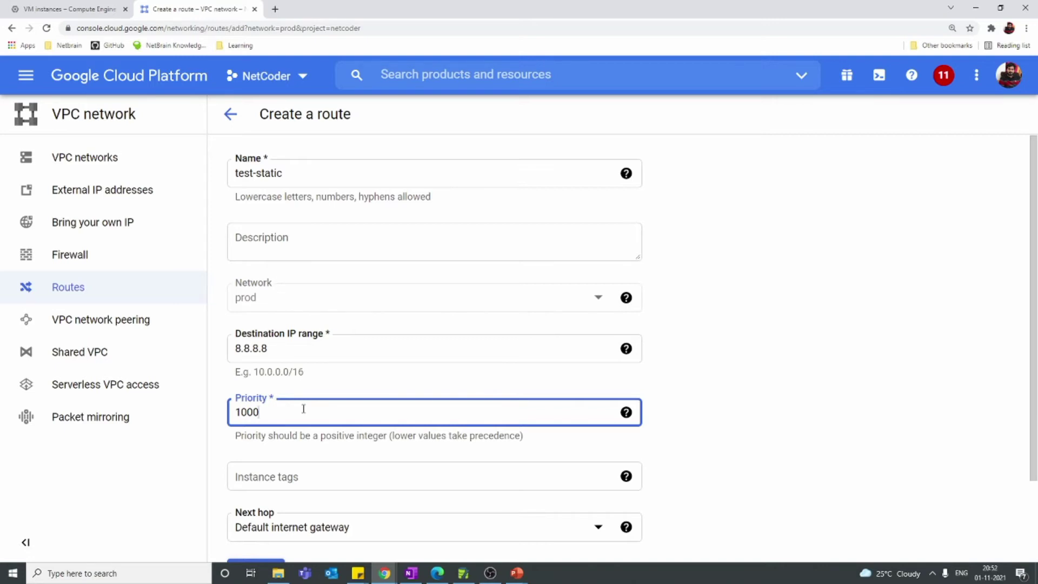
key("BackSpace")
key("BackSpace")
key("BackSpace")
key("BackSpace")
type("98")
scroll(303, 409, "down", 2)
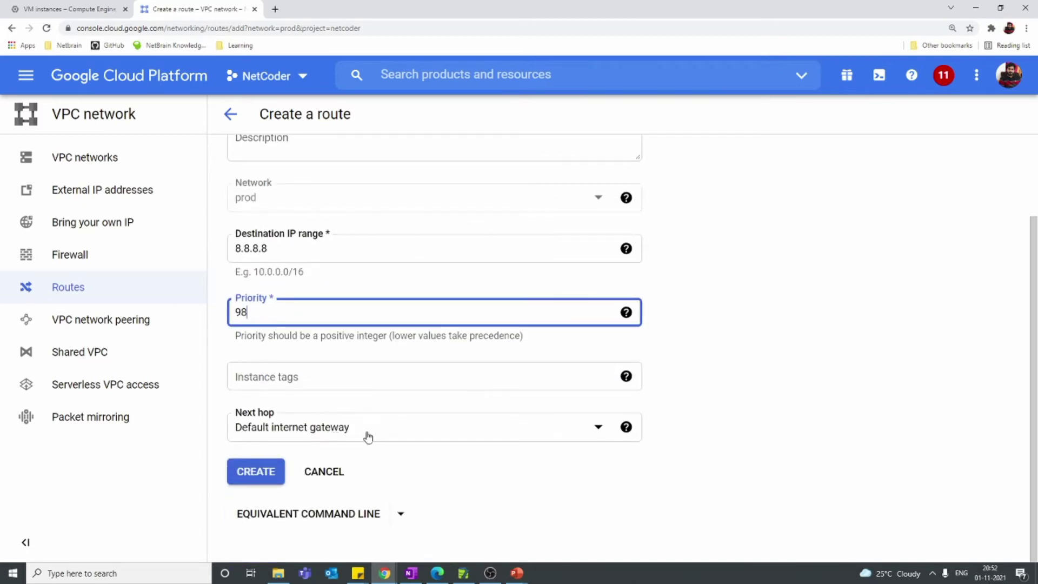
left_click(258, 481)
Look up the network tags of the prod-app-vm1 instance by searching its details page for "tag", for use as the route's instance tags
left_click(311, 378)
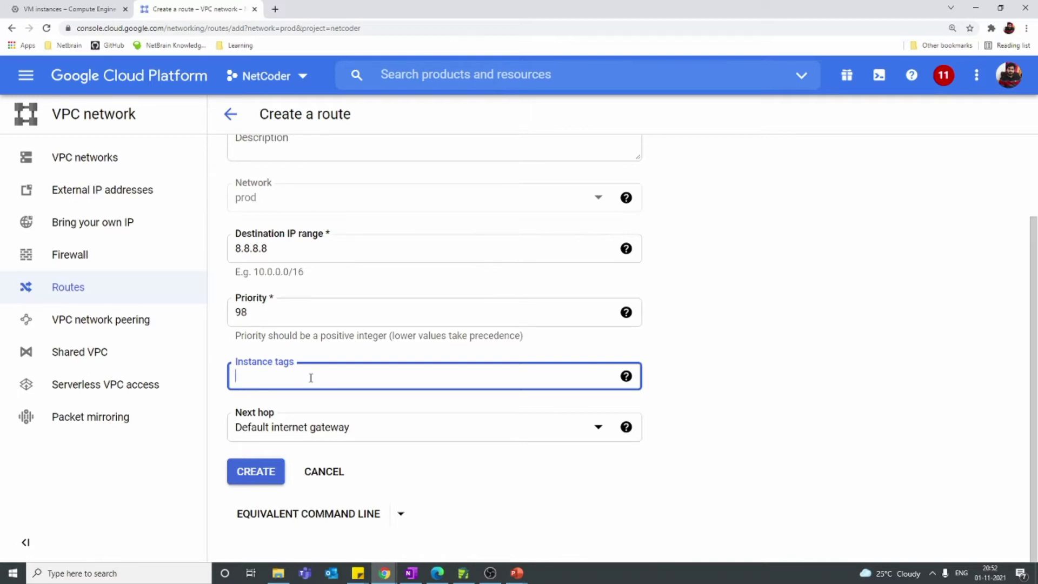
left_click(49, 8)
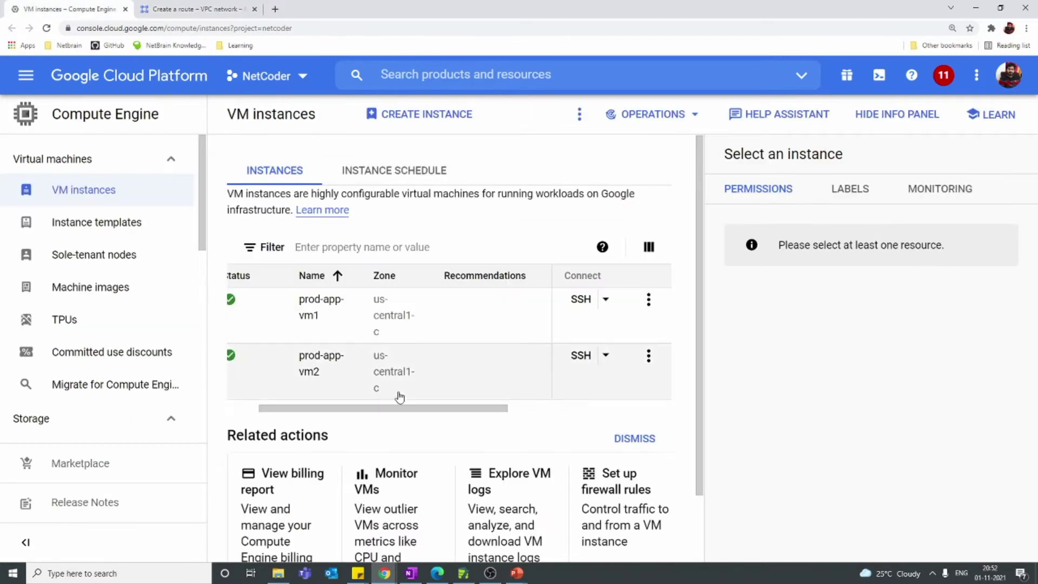
left_click_drag(376, 408, 346, 408)
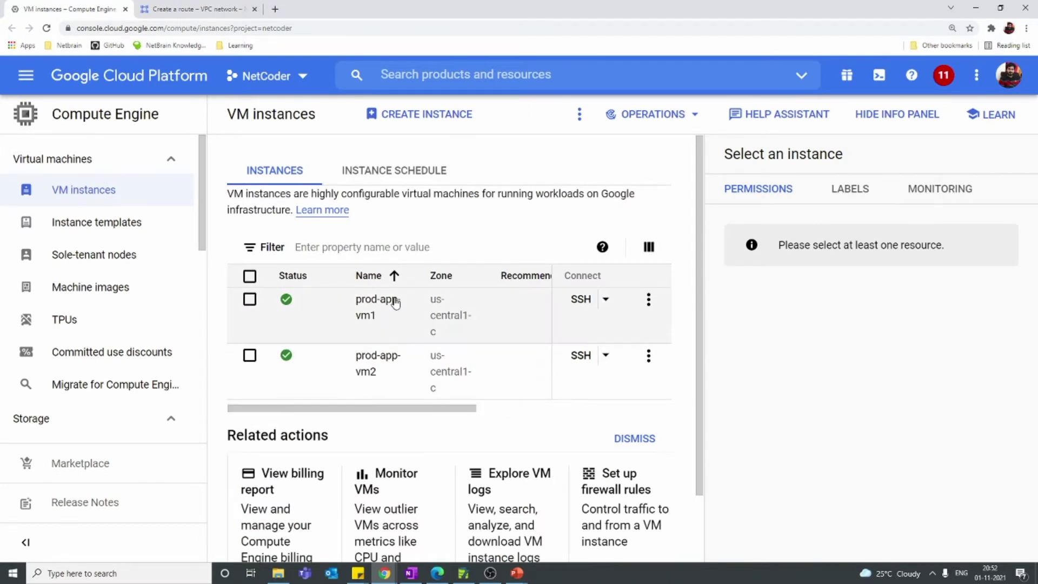
left_click(363, 310)
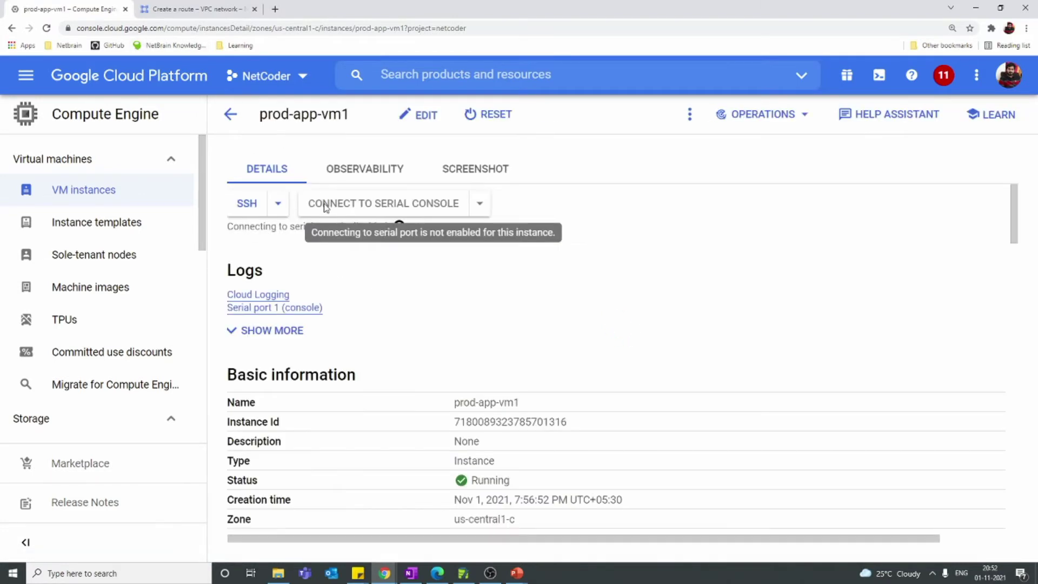
key("ctrl+f")
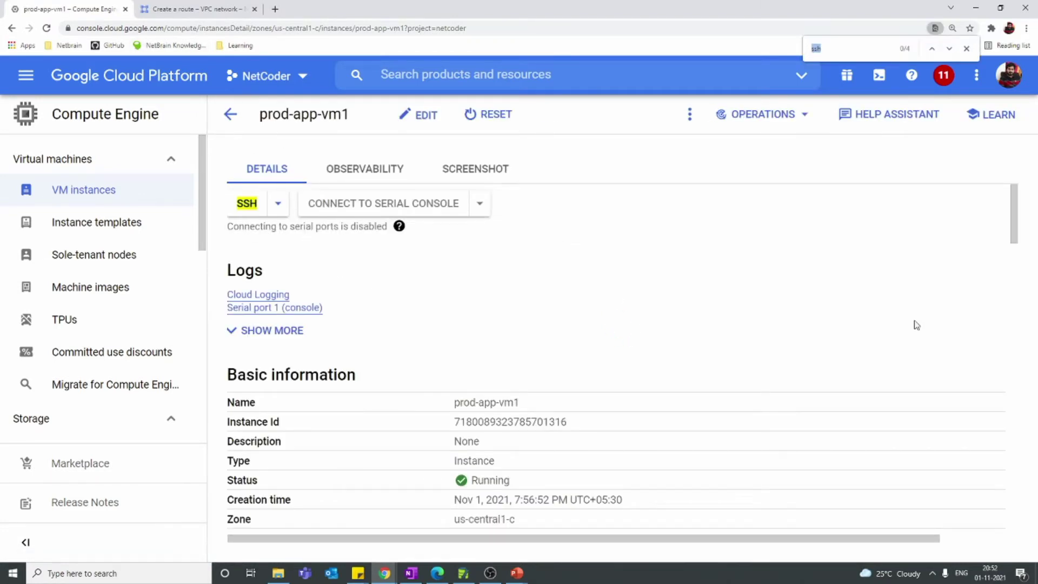
type("tag")
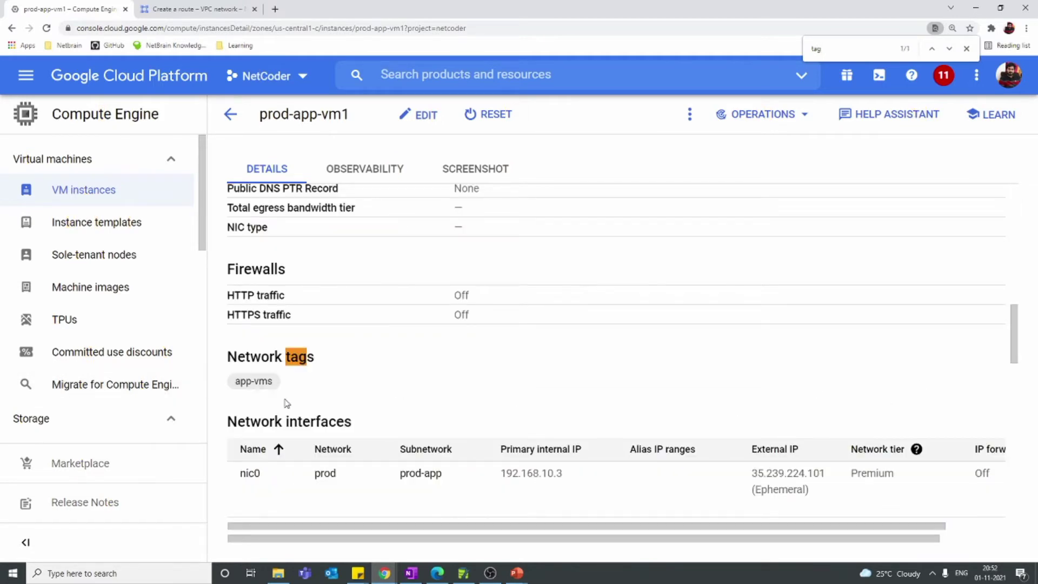
left_click(215, 16)
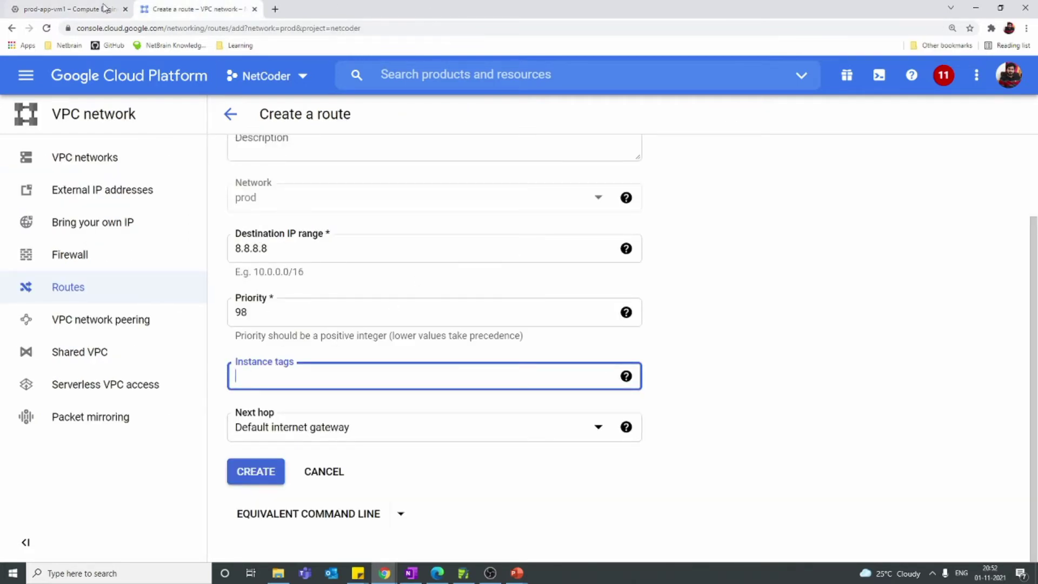
left_click(74, 5)
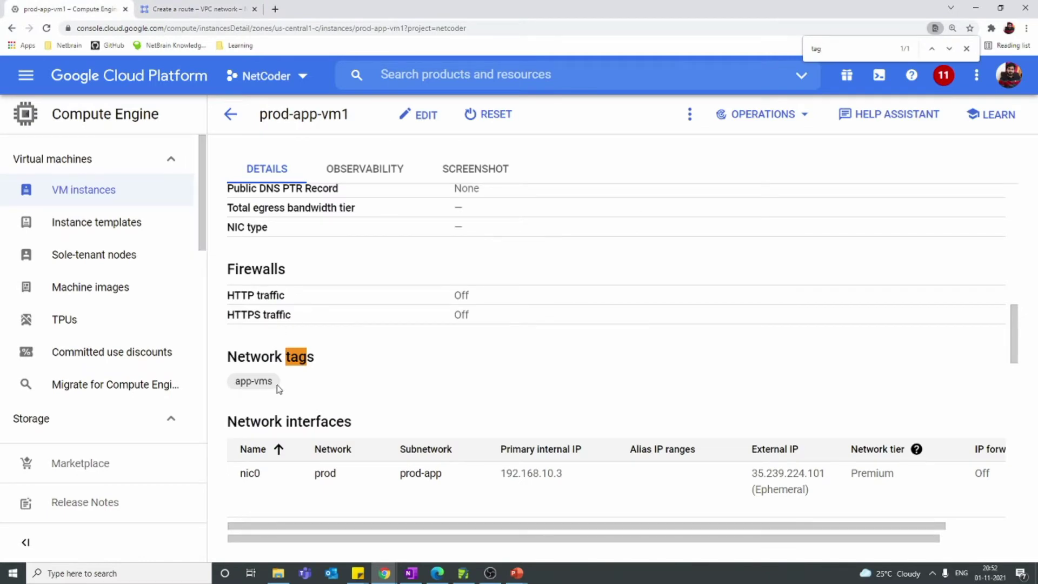
Set the new route's instance tags to app-vms, matching the network tag of the prod-app-vm1 instance
left_click(193, 6)
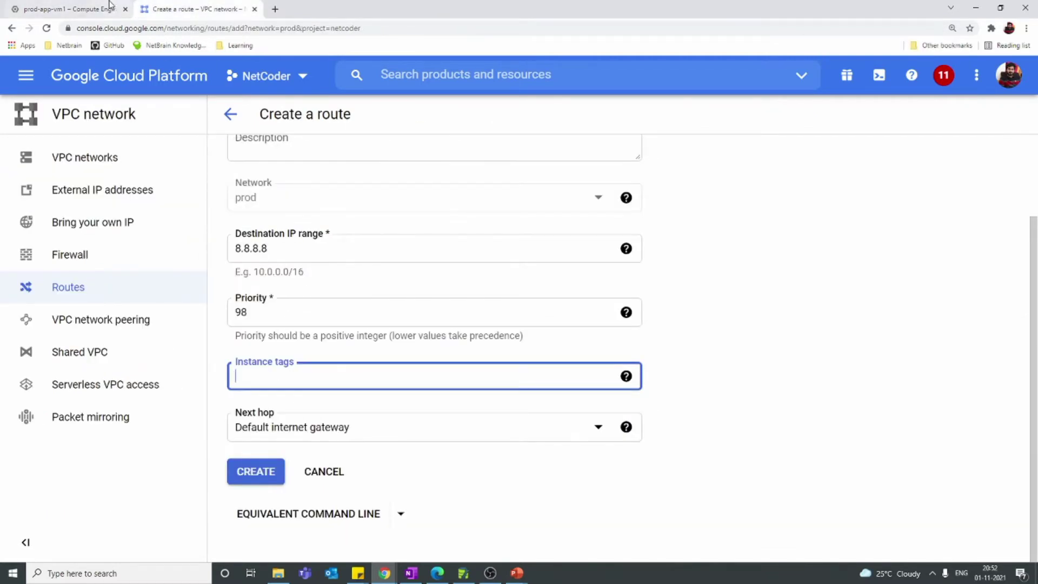
left_click(74, 7)
left_click(193, 6)
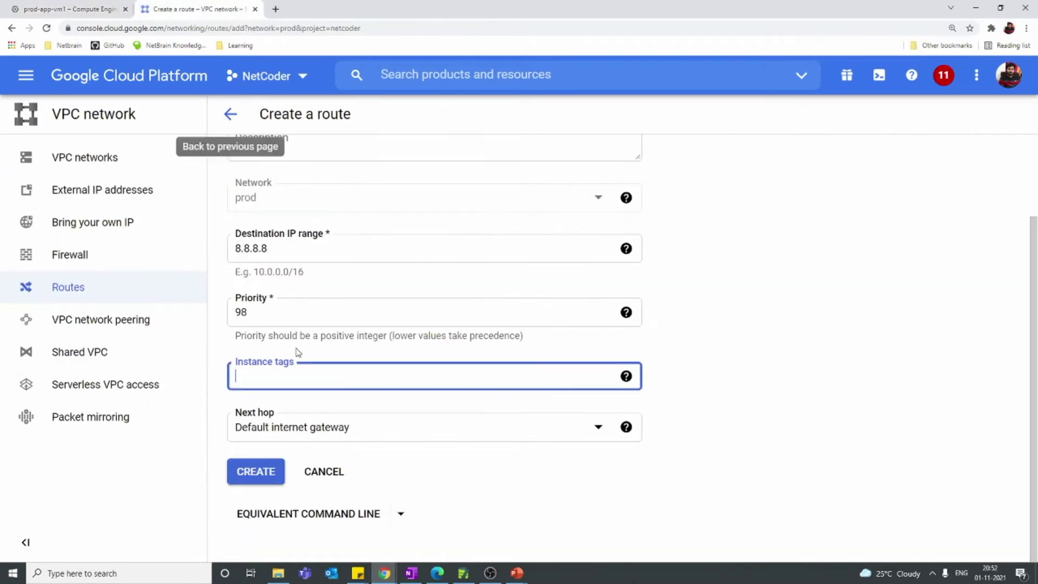
type("app-vms")
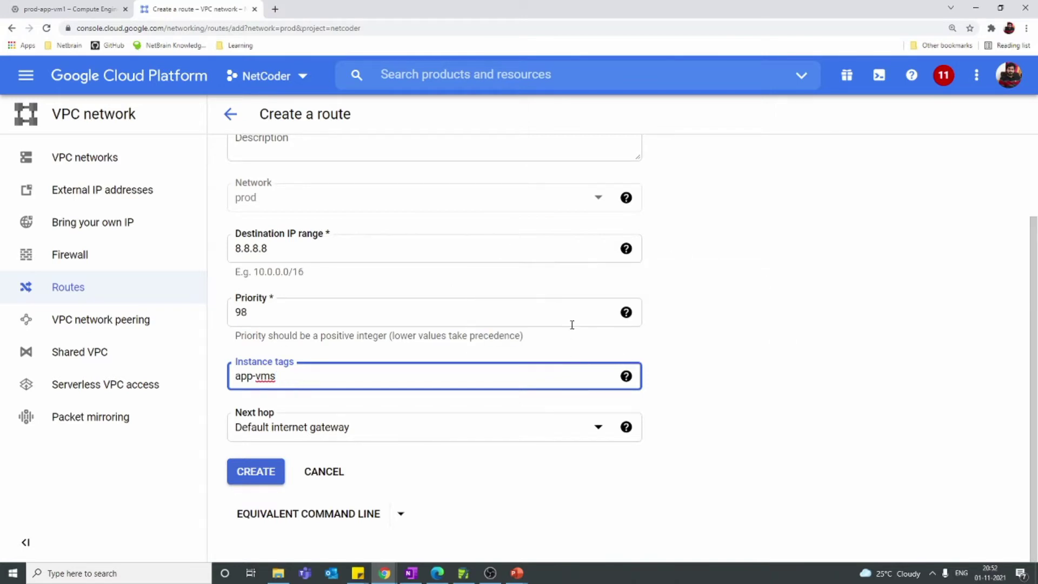
key("ctrl+shift+Tab")
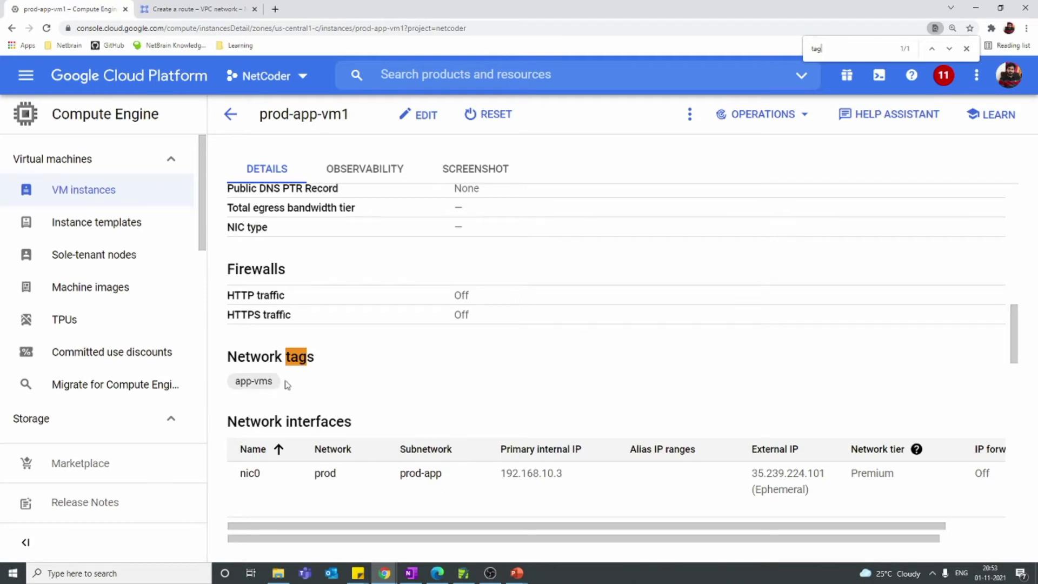
left_click(193, 8)
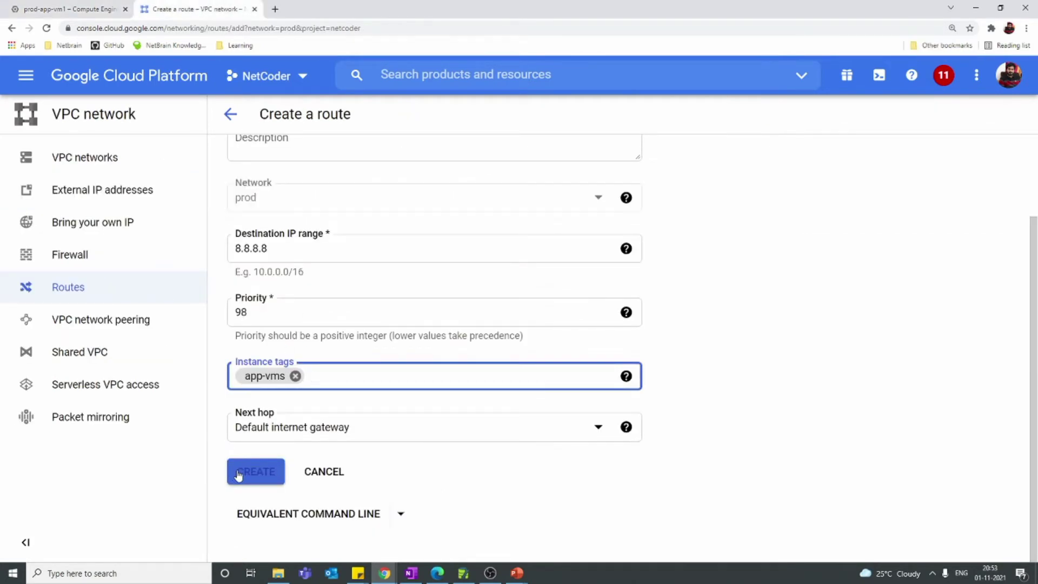
Change the route's priority to 100, check the help for its next hop, and create the route
left_click(271, 316)
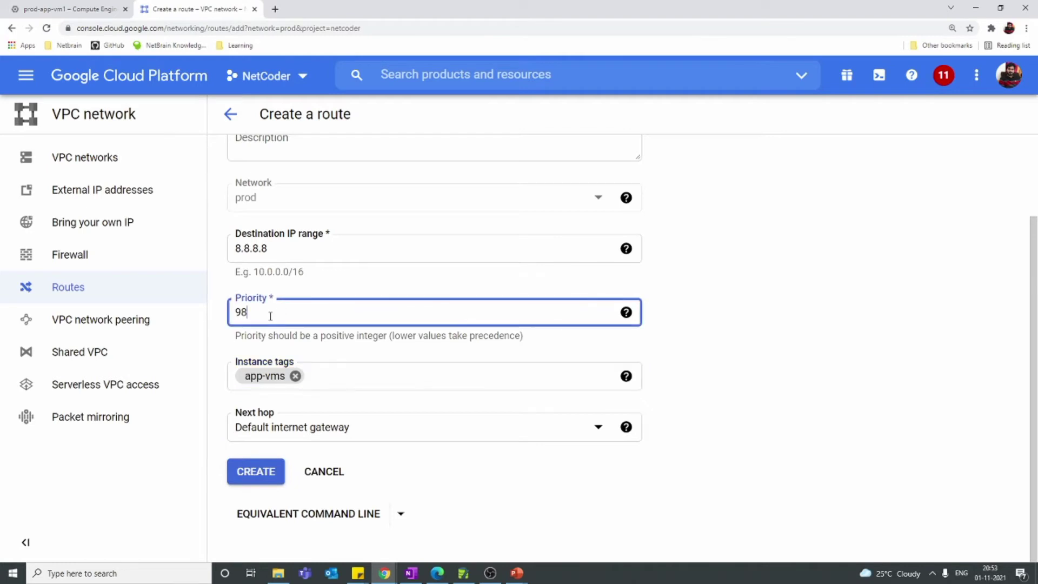
left_click_drag(263, 316, 234, 319)
type("10")
key("BackSpace")
key("BackSpace")
type("100")
left_click(626, 426)
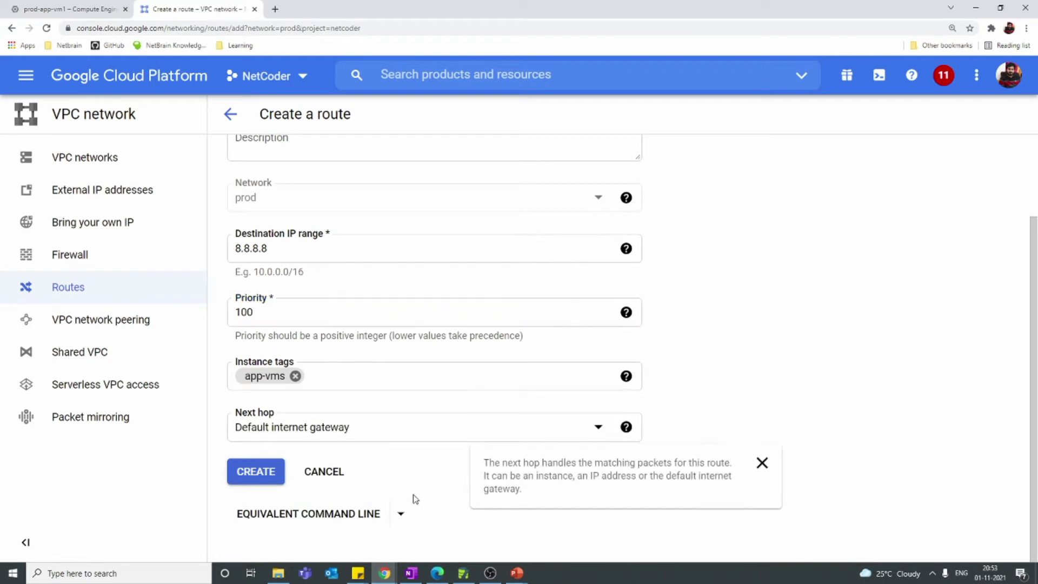
left_click(252, 473)
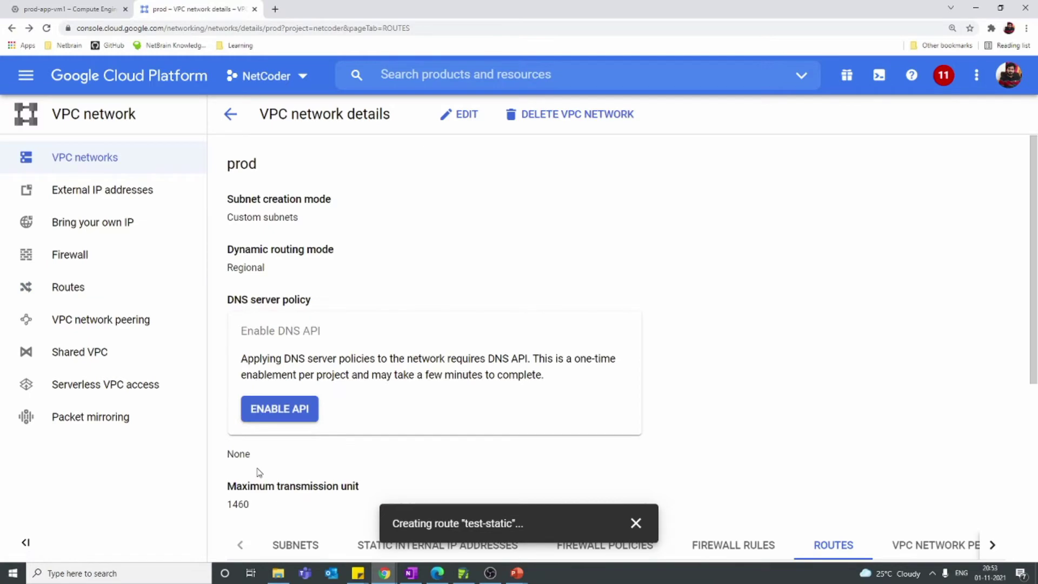
Examine the prod network's route list, comparing the priorities and destination IP ranges of the default routes and test-static
scroll(760, 379, "down", 5)
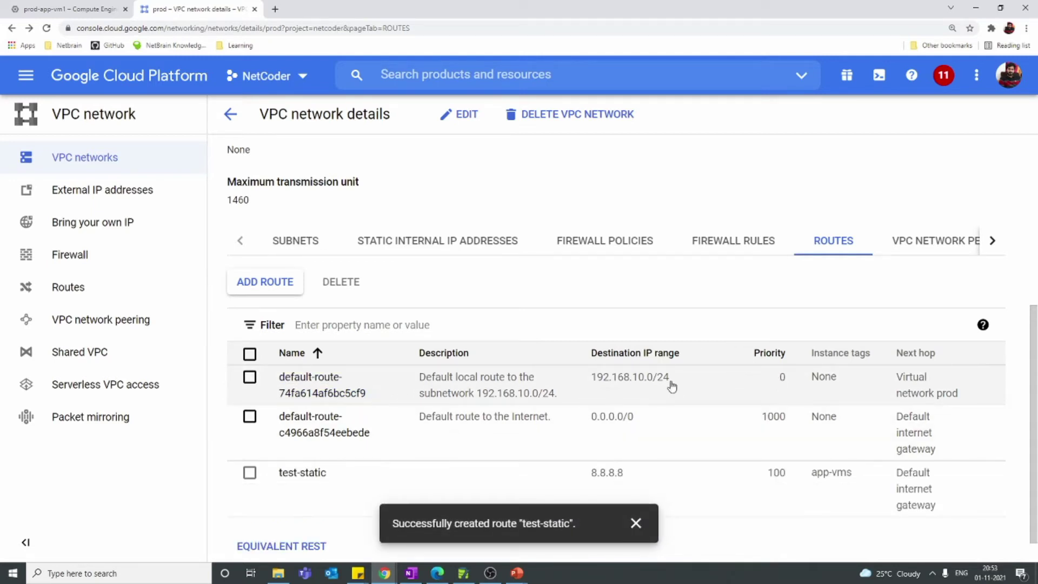
double_click(782, 377)
left_click(757, 324)
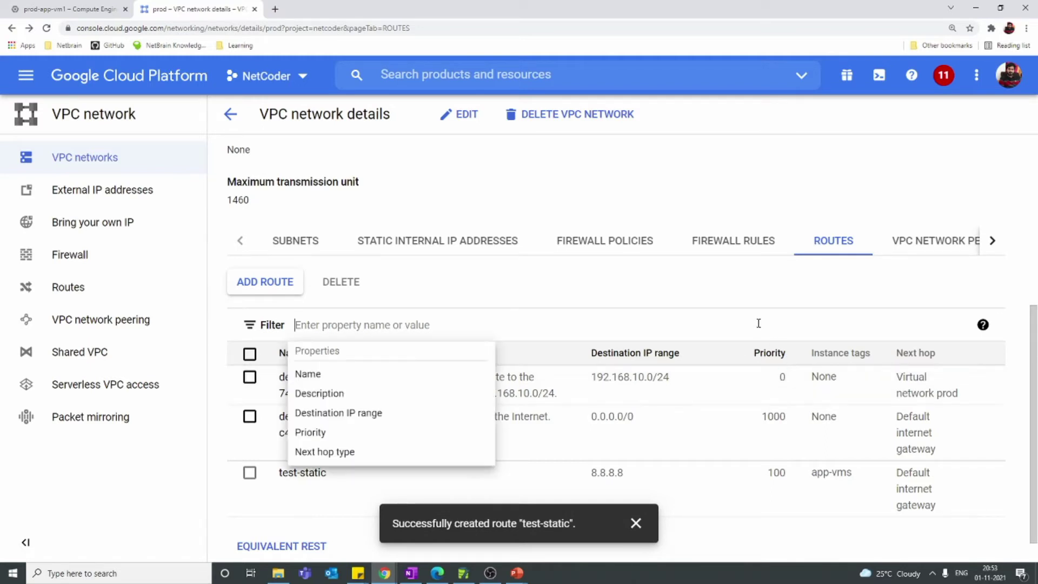
left_click(677, 285)
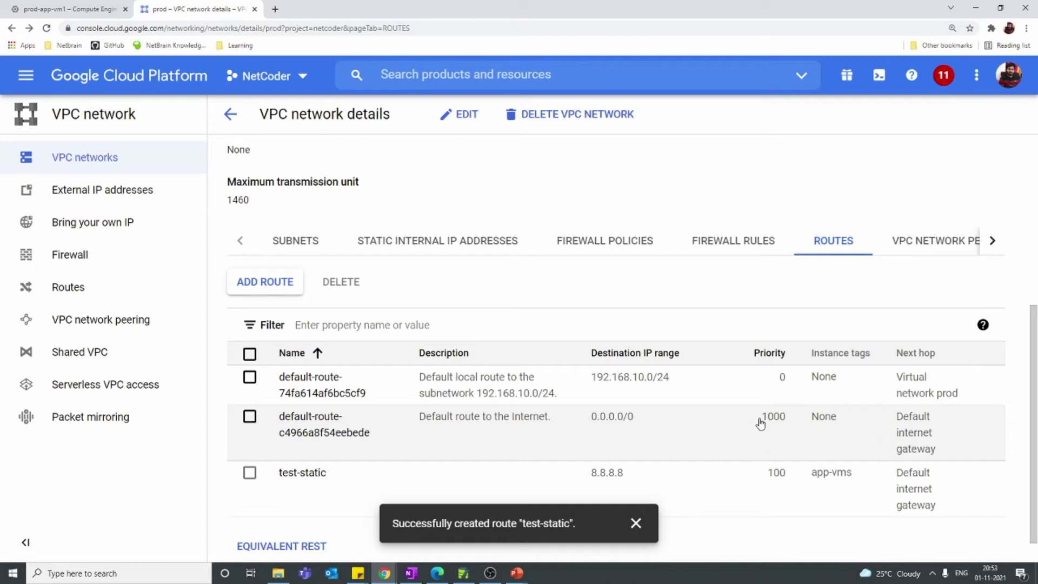
left_click_drag(754, 421, 786, 430)
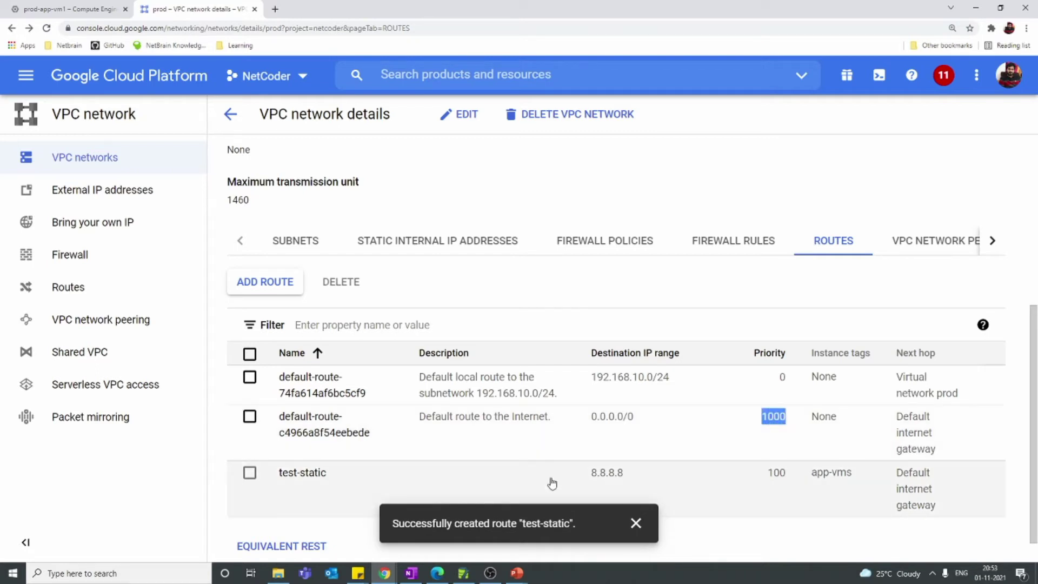
left_click(635, 523)
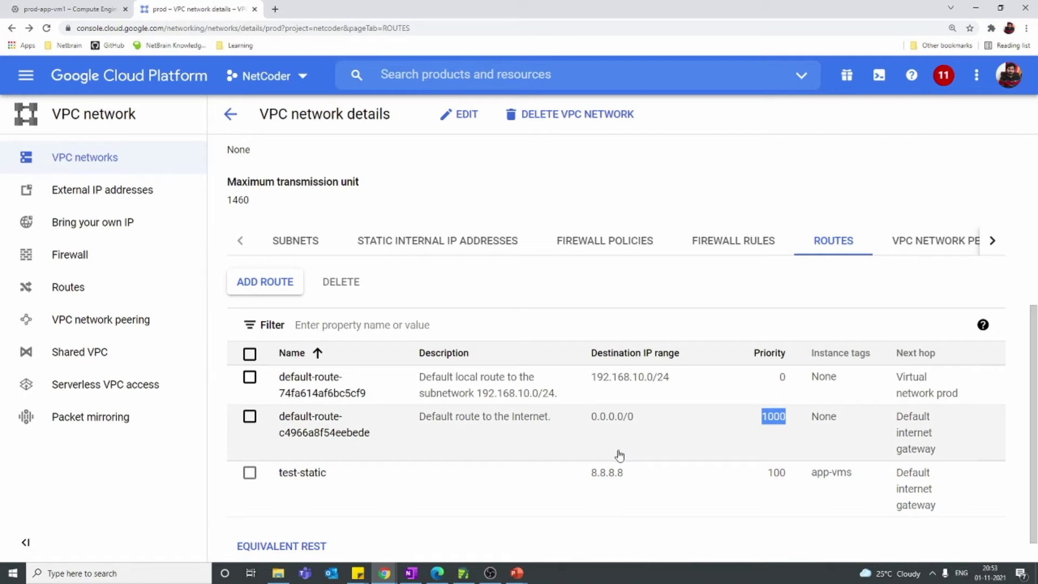
left_click(596, 480)
left_click_drag(596, 480, 621, 483)
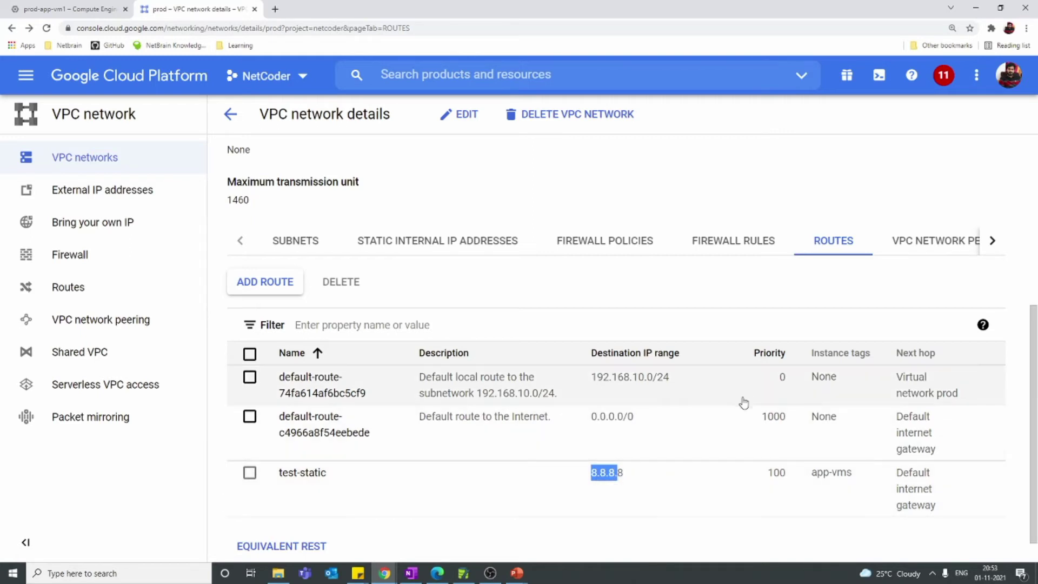
left_click(249, 416)
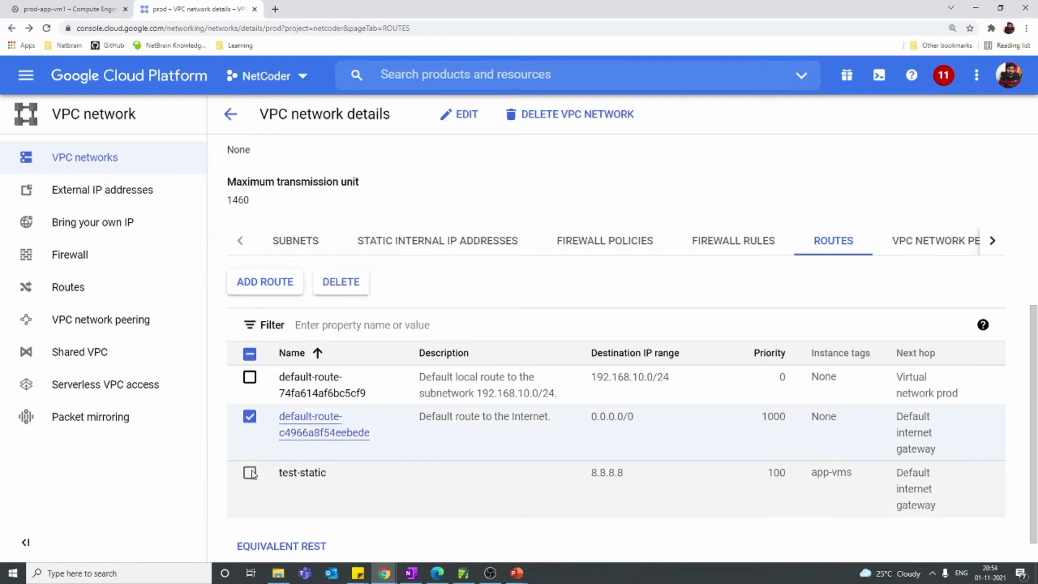
left_click(250, 417)
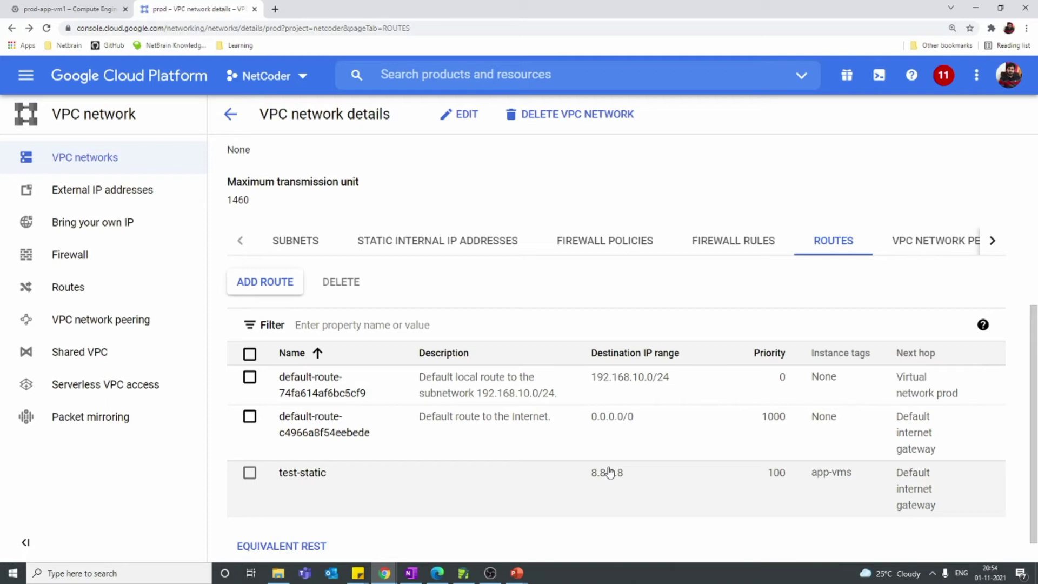
Examine the test-static route's destination, priority and instance tags against those of the default internet route
left_click_drag(592, 475, 621, 479)
left_click(638, 319)
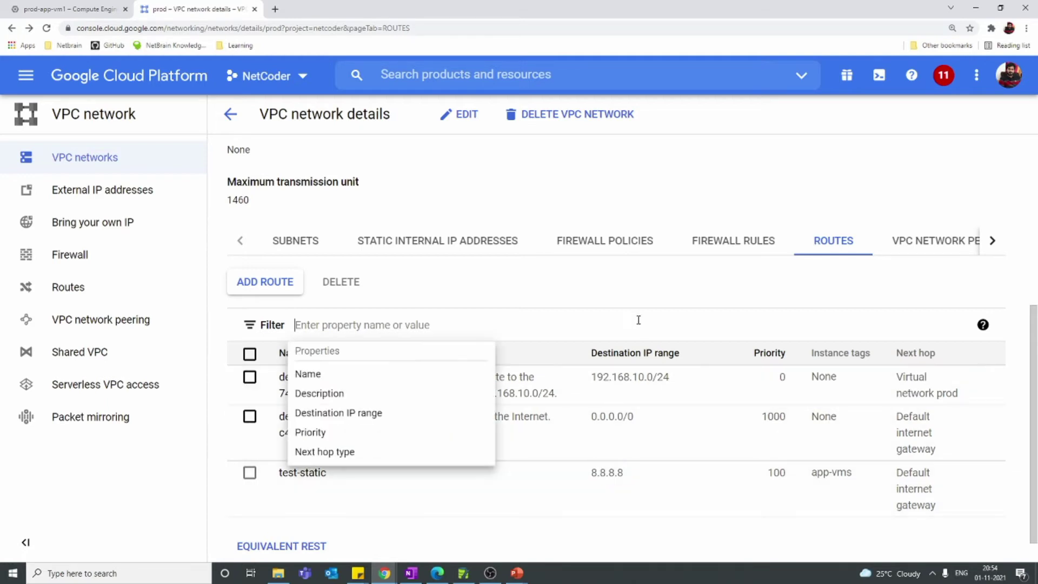
left_click(768, 480)
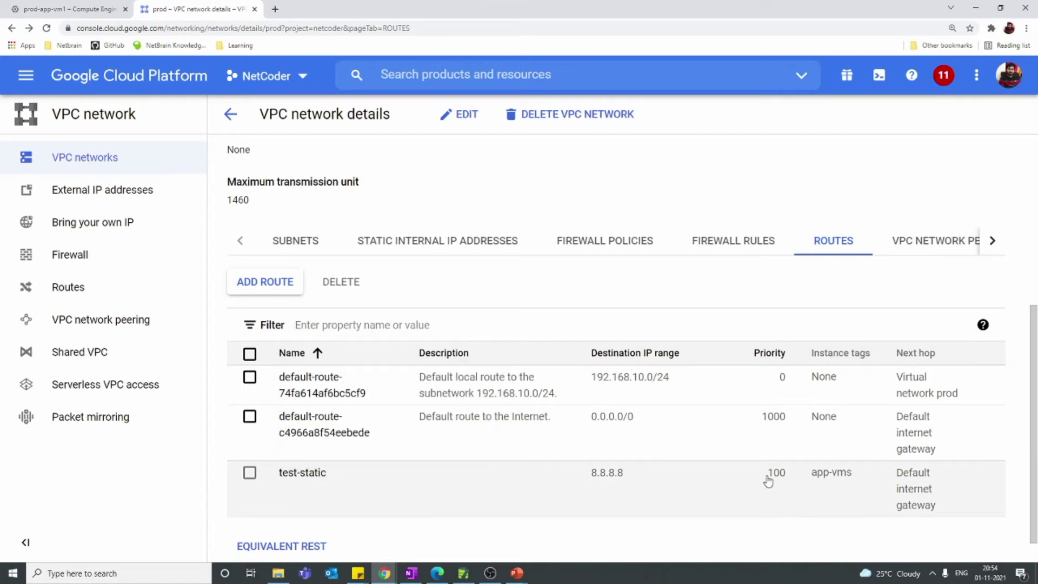
left_click_drag(768, 480, 792, 481)
left_click(752, 499)
left_click_drag(767, 474, 780, 474)
left_click(250, 476)
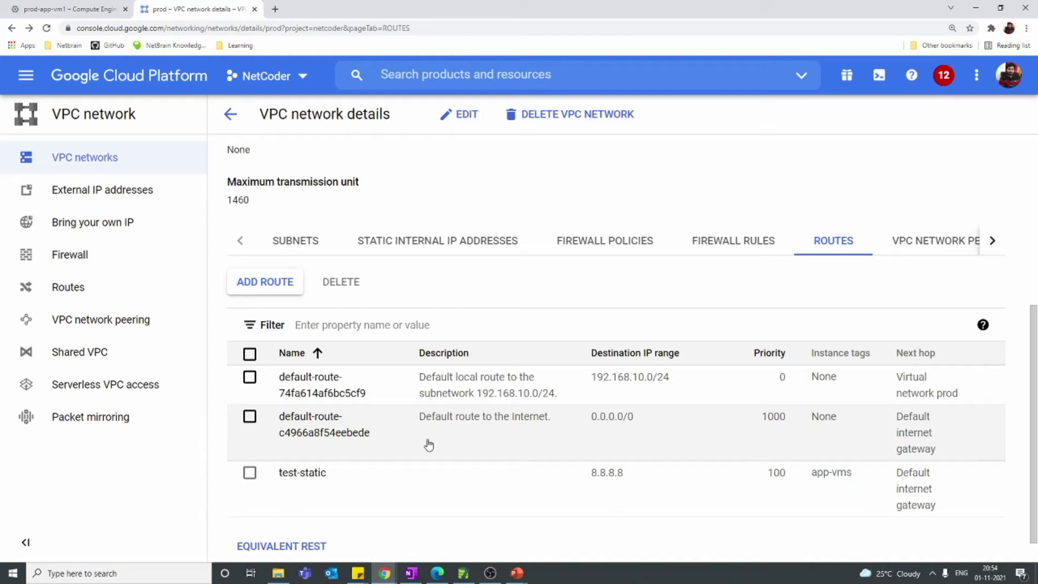
left_click_drag(874, 358, 809, 355)
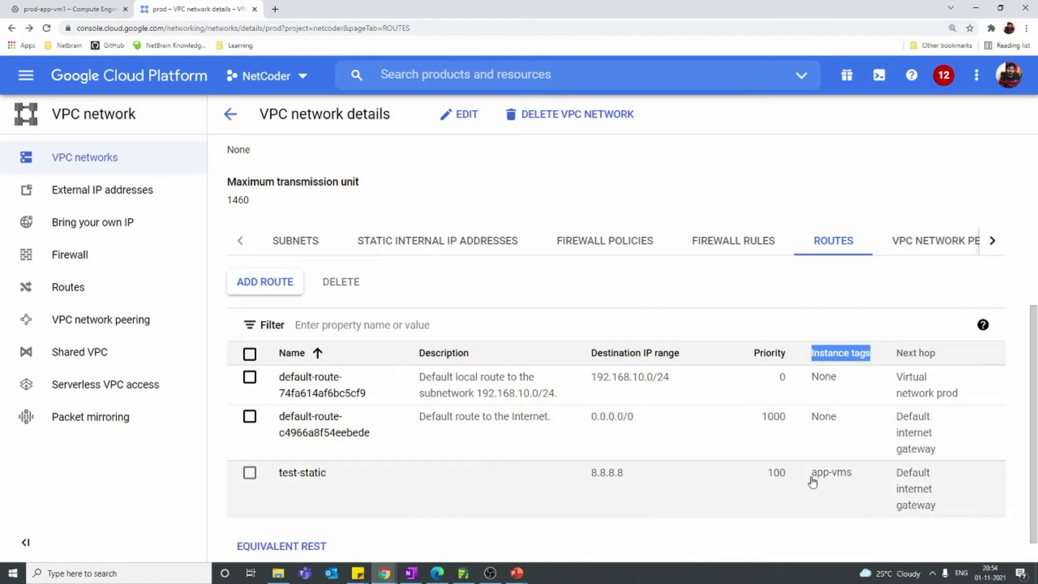
left_click_drag(809, 476, 857, 476)
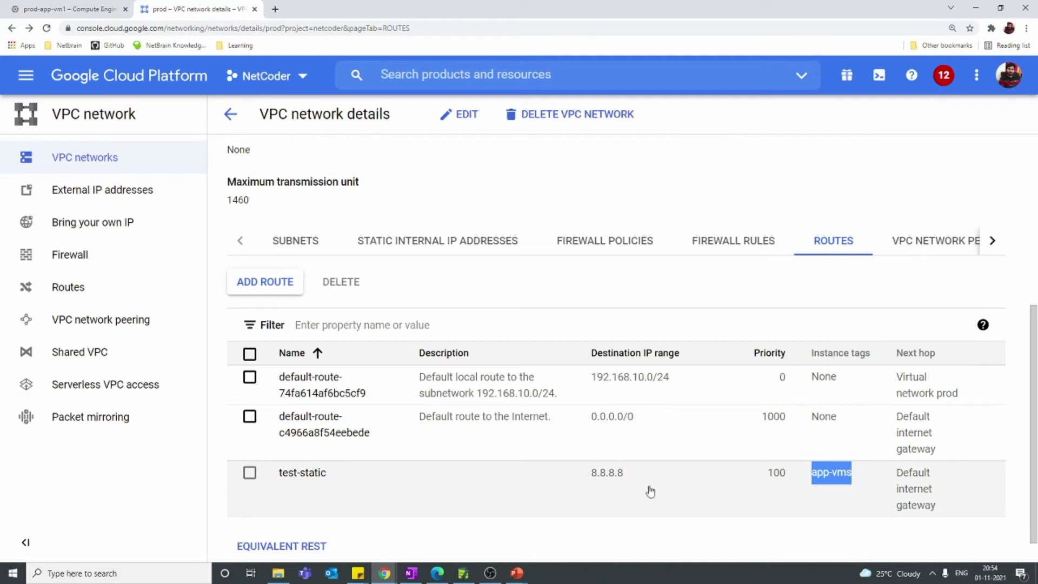
left_click(816, 499)
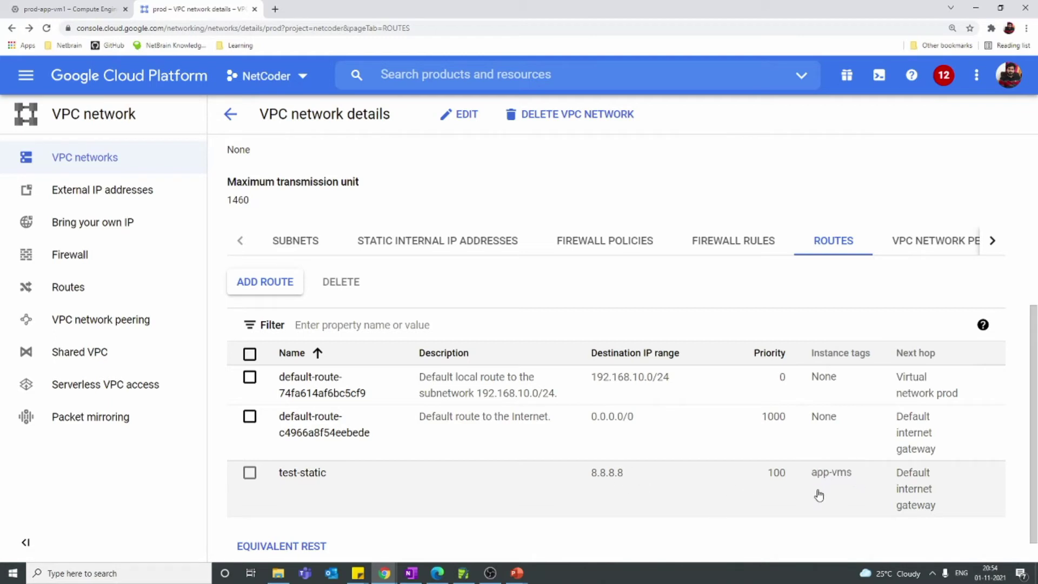
left_click_drag(809, 478, 852, 476)
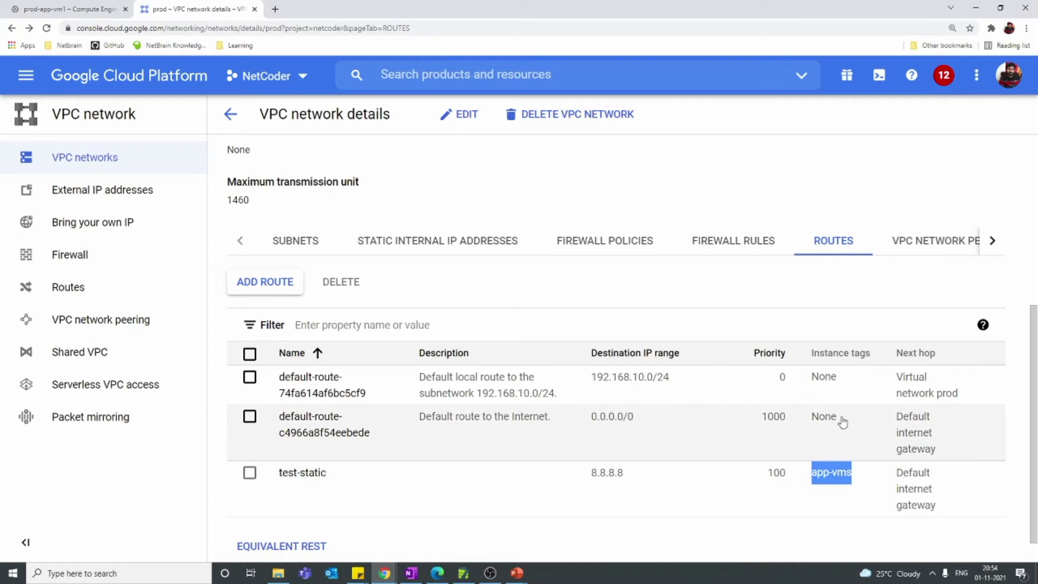
left_click_drag(839, 417, 811, 420)
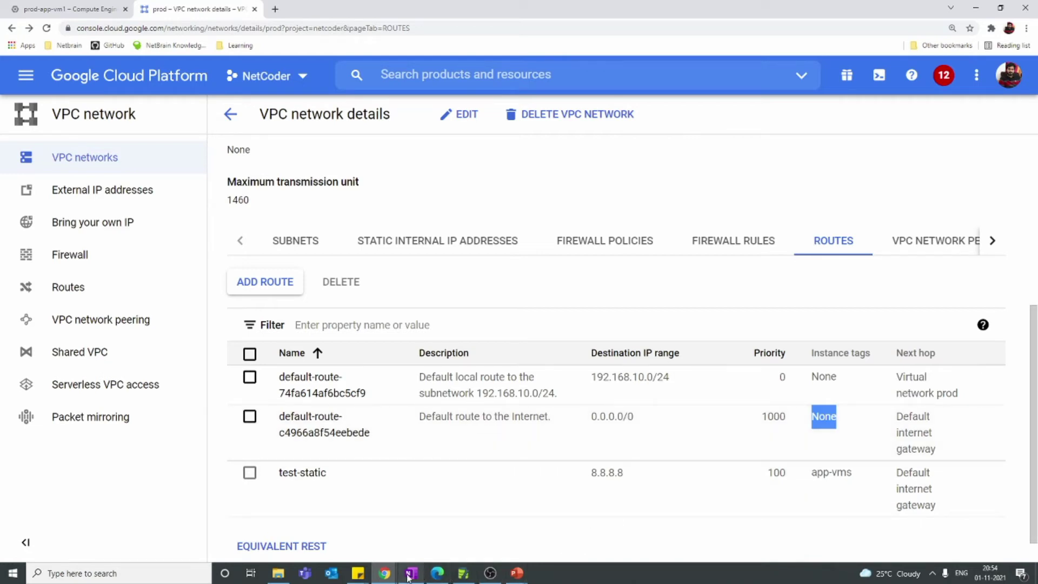
Switch to OneNote to review the Routes notes on custom static and dynamic routes, and return to the console's route list in Chrome
left_click(417, 544)
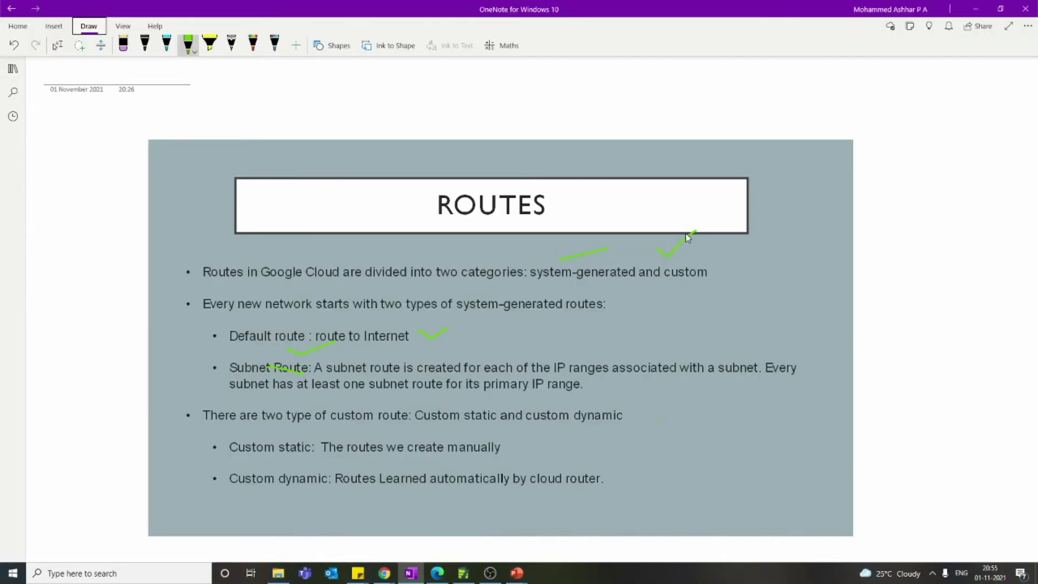
scroll(717, 223, "down", 5)
scroll(717, 223, "up", 4)
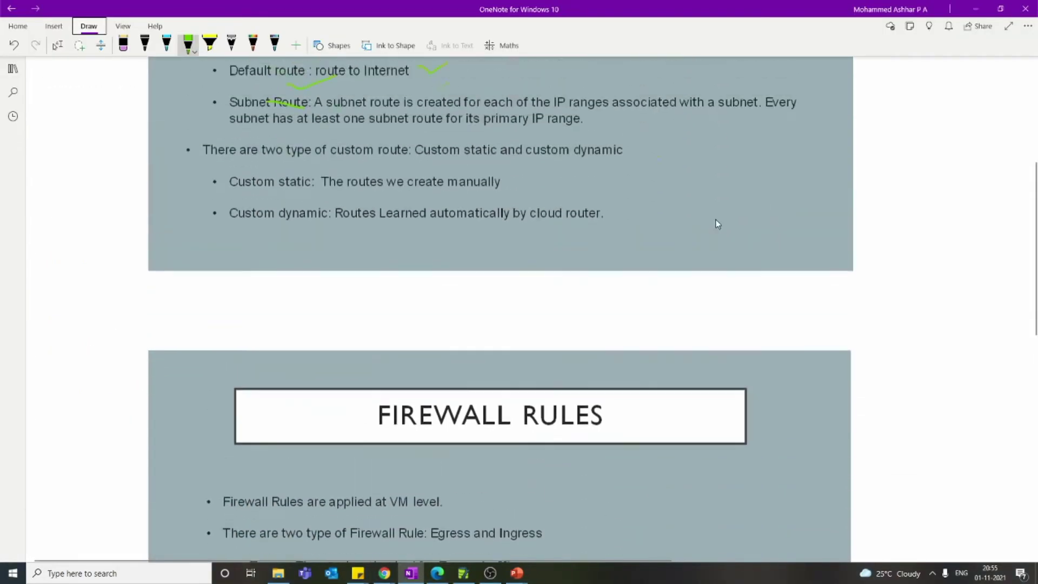
scroll(716, 221, "down", 3)
scroll(716, 221, "up", 4)
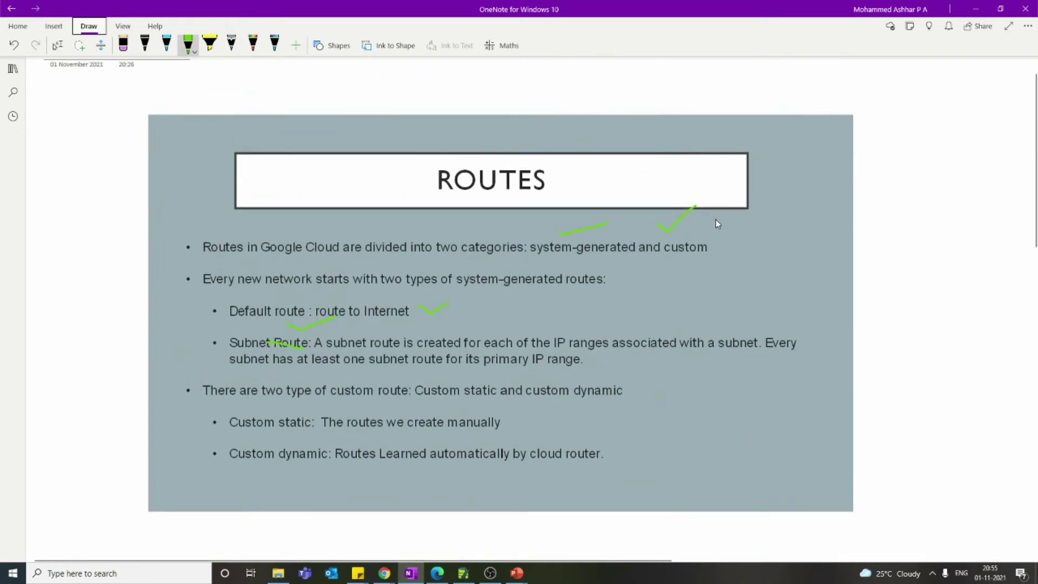
key("alt+Tab")
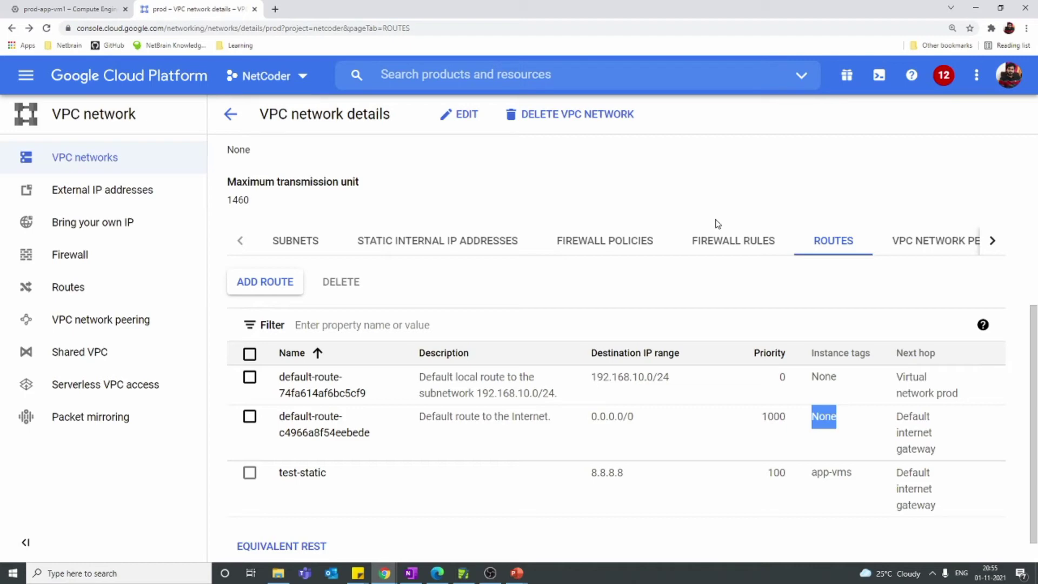
Switch to OneNote and read the Firewall Rules notes that follow the Routes slide
key("alt+Tab")
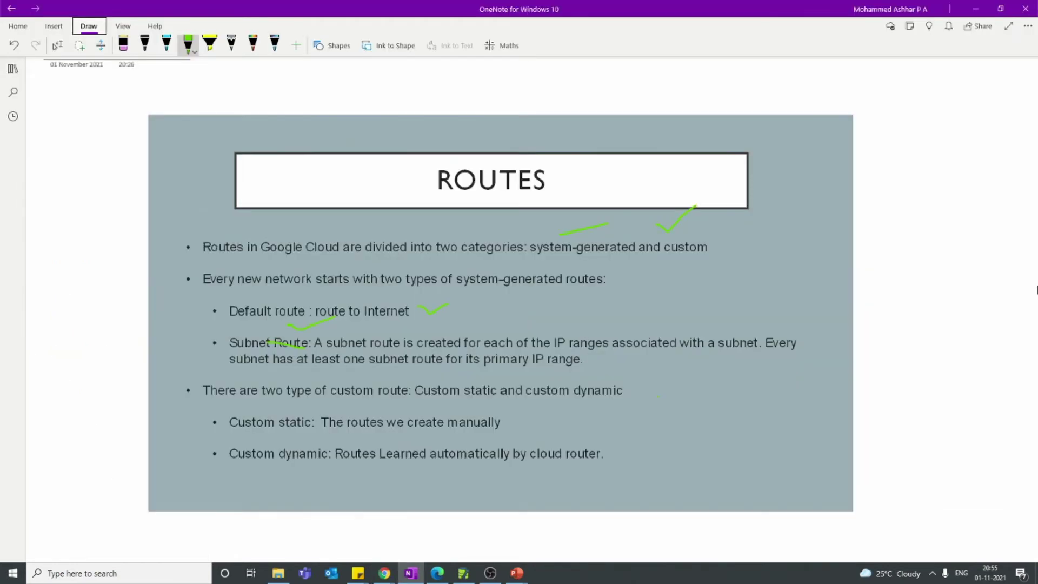
scroll(1036, 290, "down", 5)
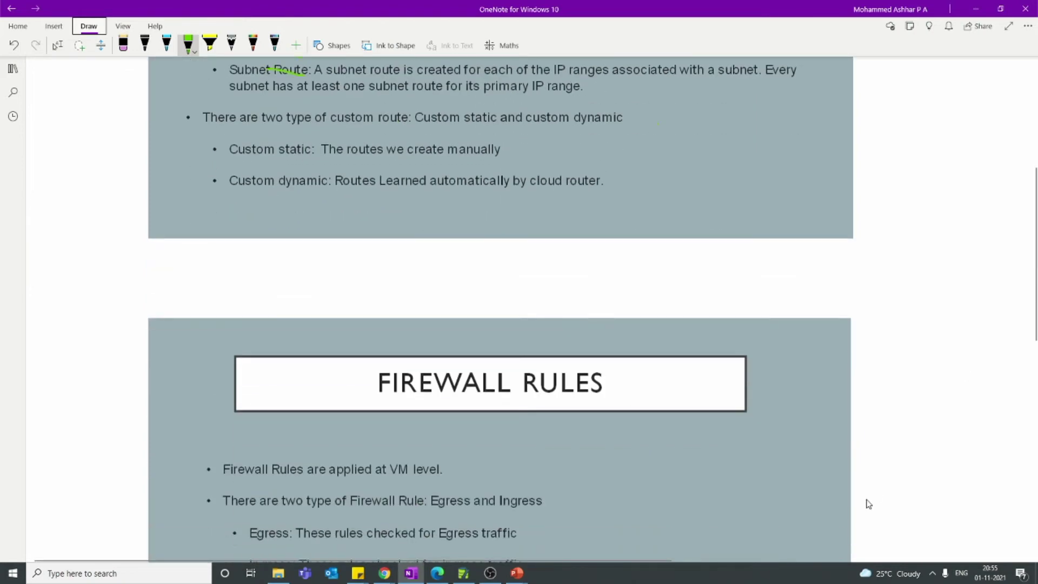
scroll(866, 500, "down", 7)
scroll(867, 503, "up", 4)
scroll(868, 503, "up", 1)
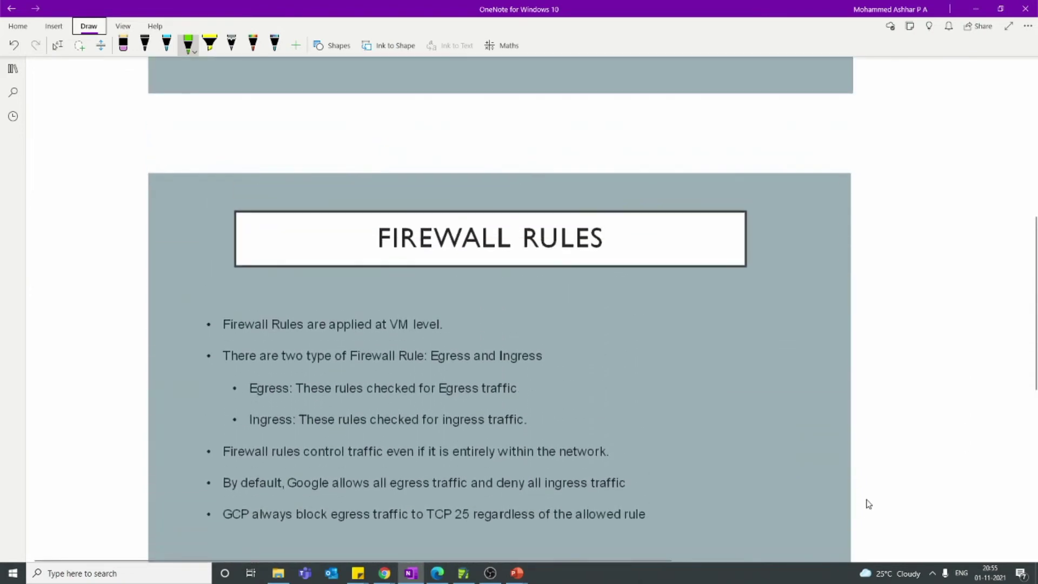
scroll(868, 503, "down", 1)
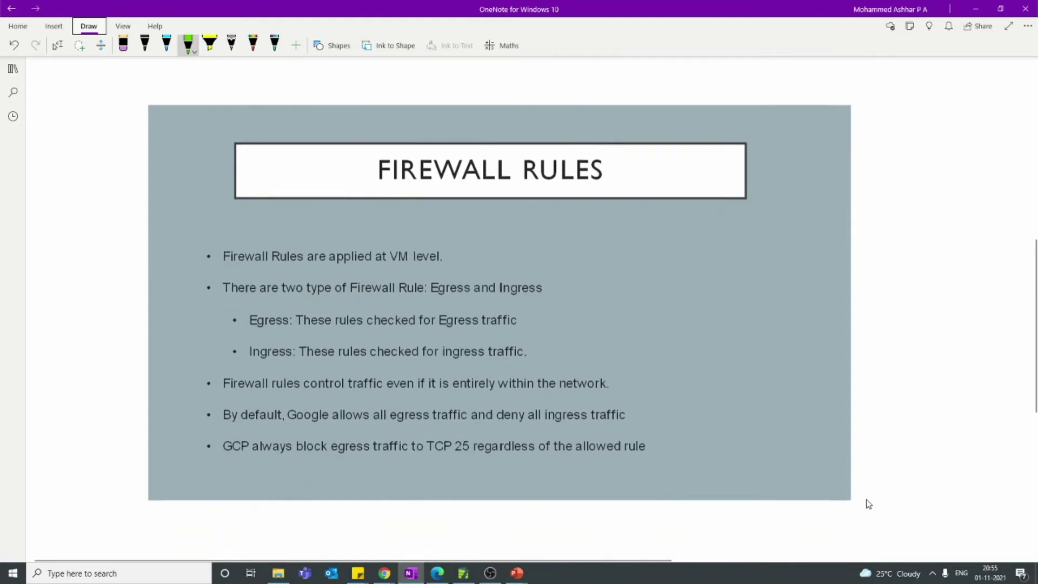
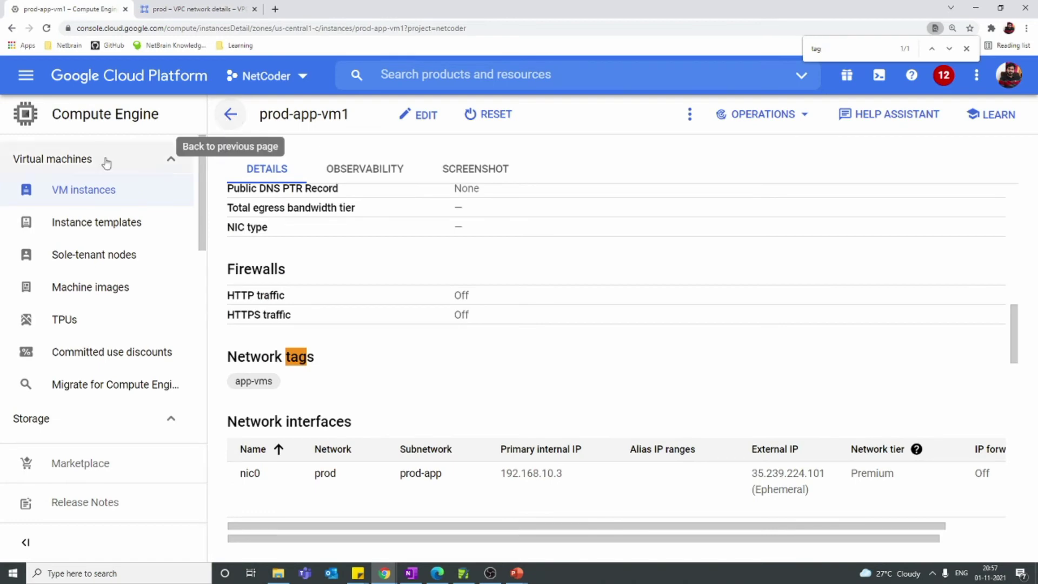
Go back from prod-app-vm1's details to the VM instances list in Chrome and check the instances' internal and external IPs
left_click(230, 115)
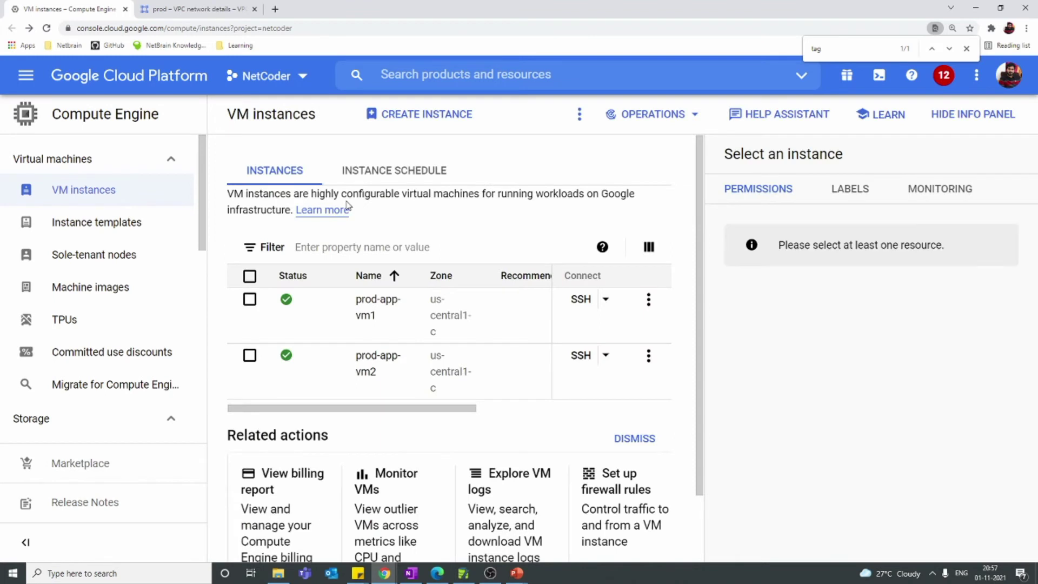
scroll(481, 352, "right", 5)
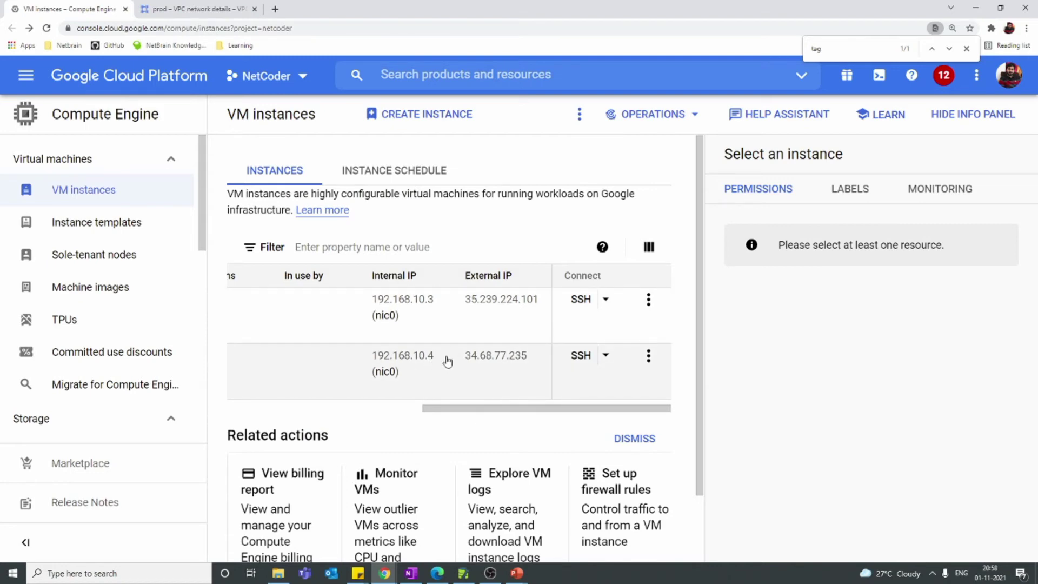
Copy prod-app-vm2's internal IP and ping 192.168.10.4 from prod-app-vm1's SSH session, minimizing the session window once the ping is running
scroll(446, 361, "left", 5)
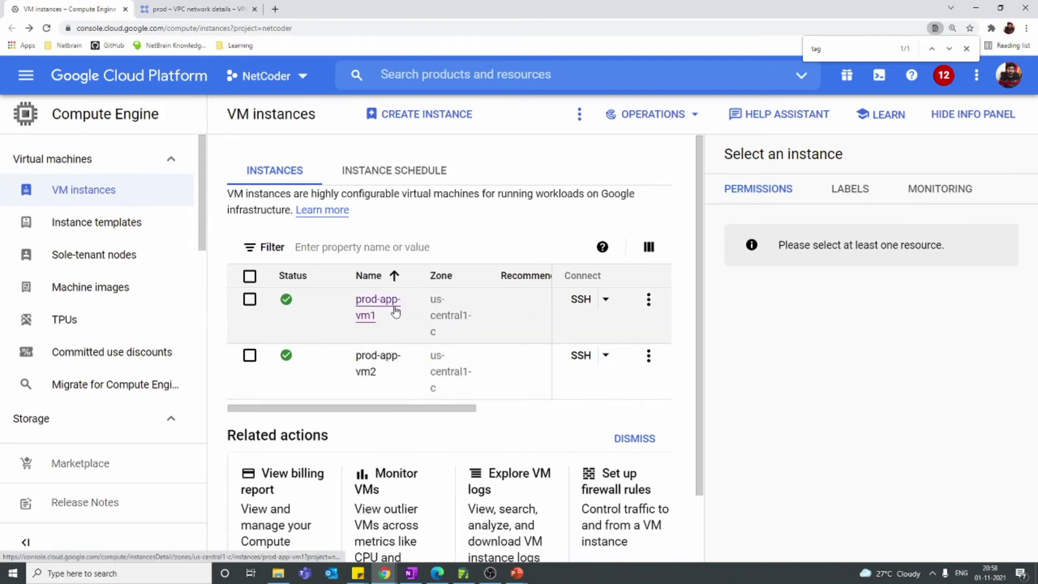
scroll(395, 323, "right", 5)
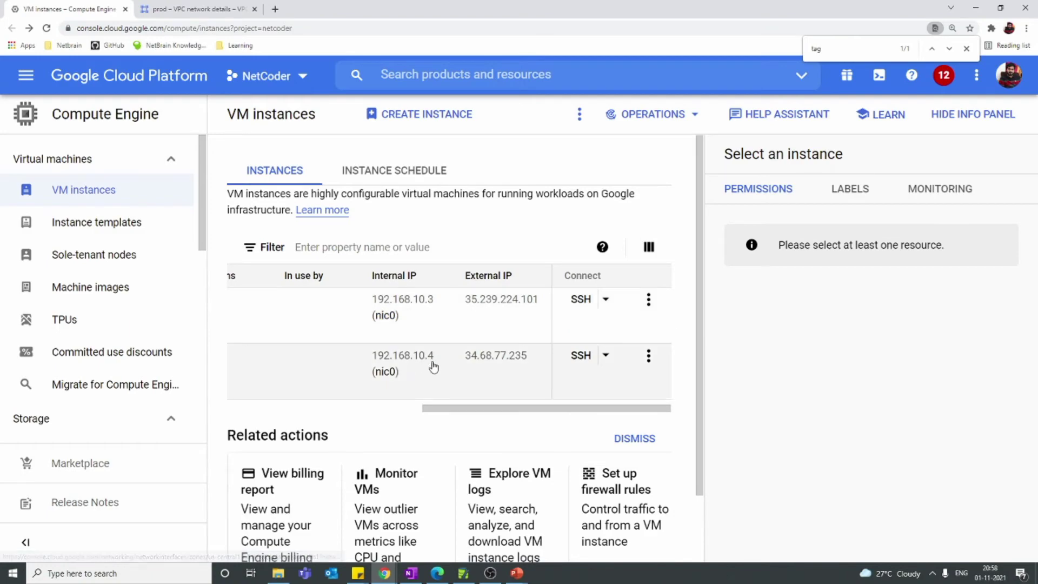
left_click(409, 372)
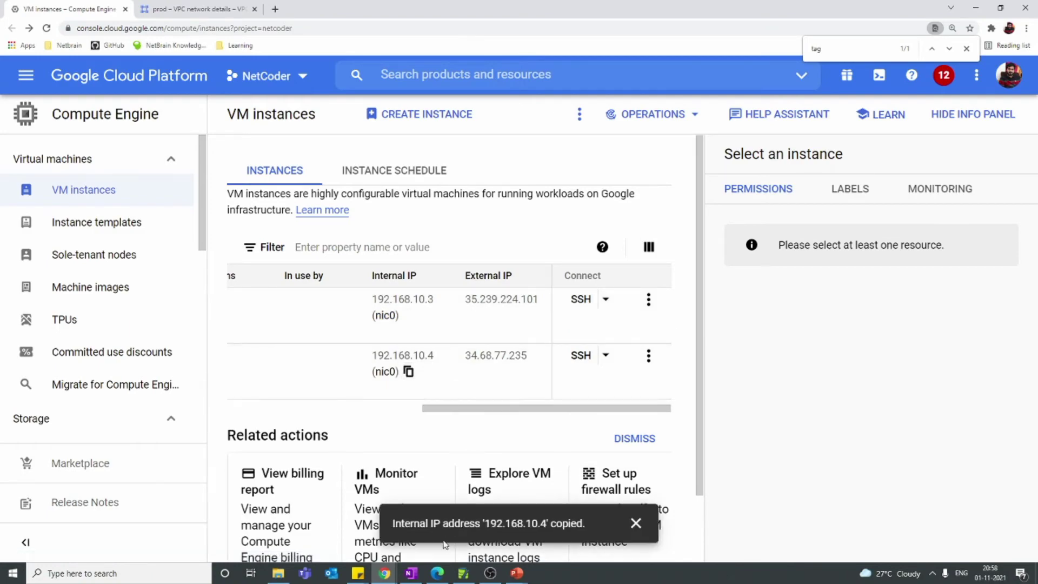
mouse_move(389, 577)
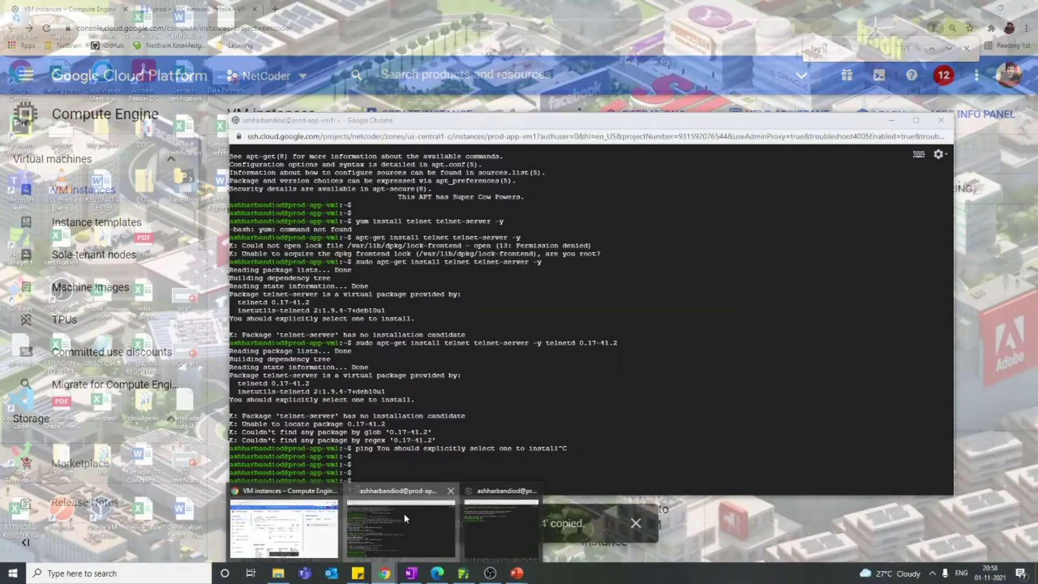
left_click(404, 513)
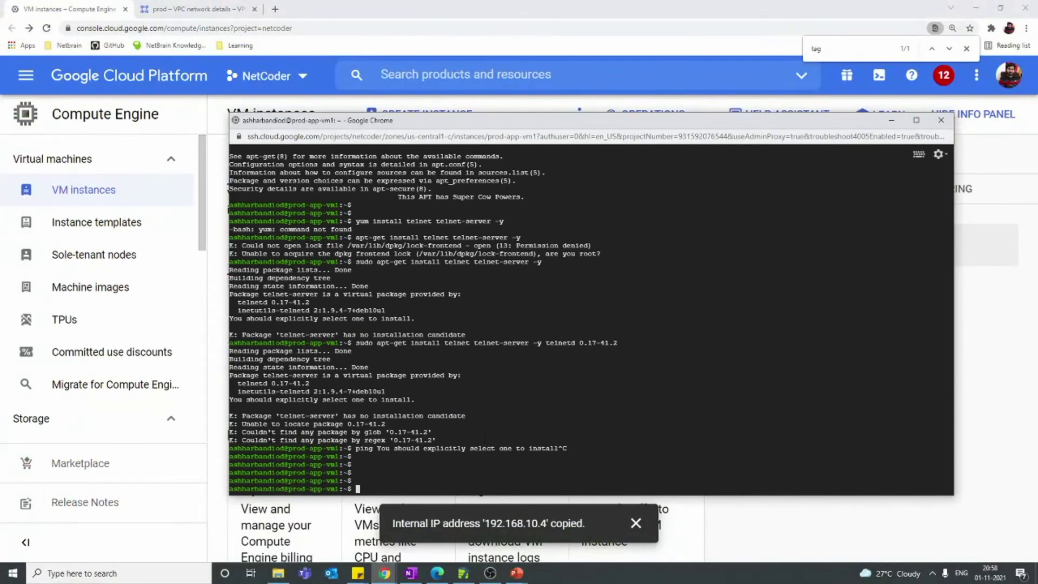
type("ping")
key("ctrl+v")
key("Return")
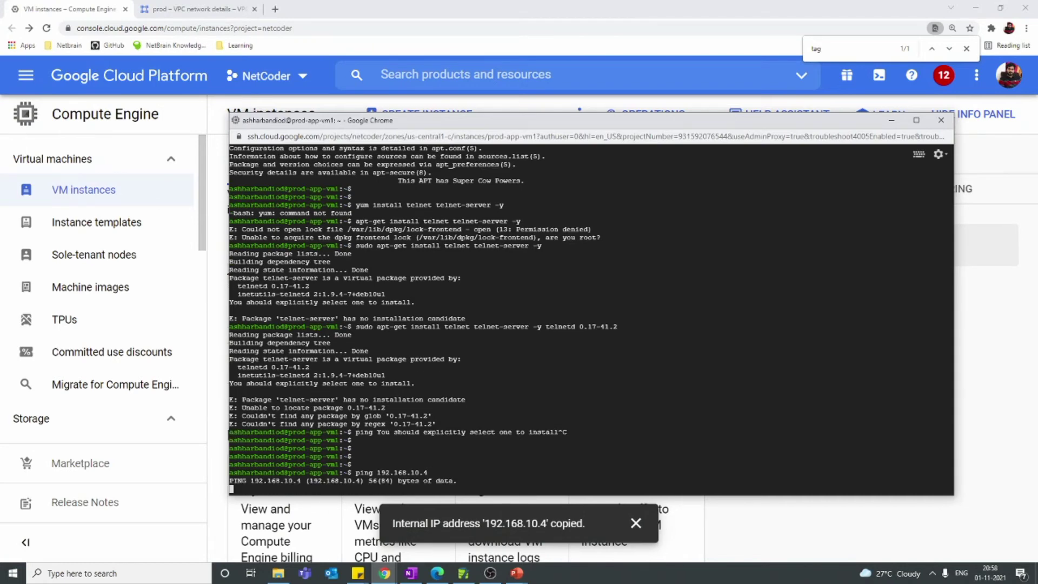
left_click(891, 120)
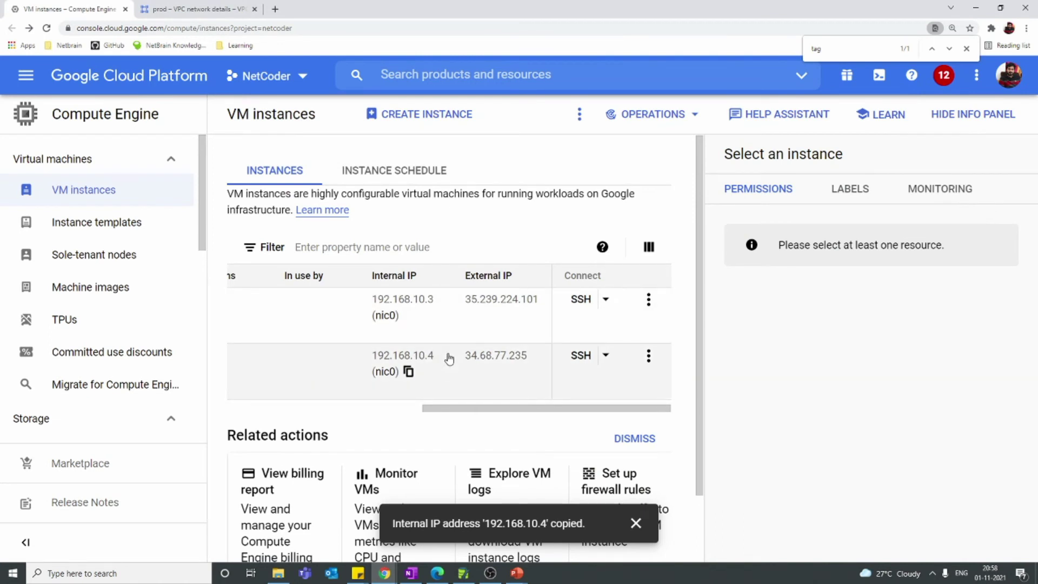
Copy prod-app-vm1's internal IP, ping 192.168.10.3 from prod-app-vm2's SSH session and stop the ping
left_click(409, 315)
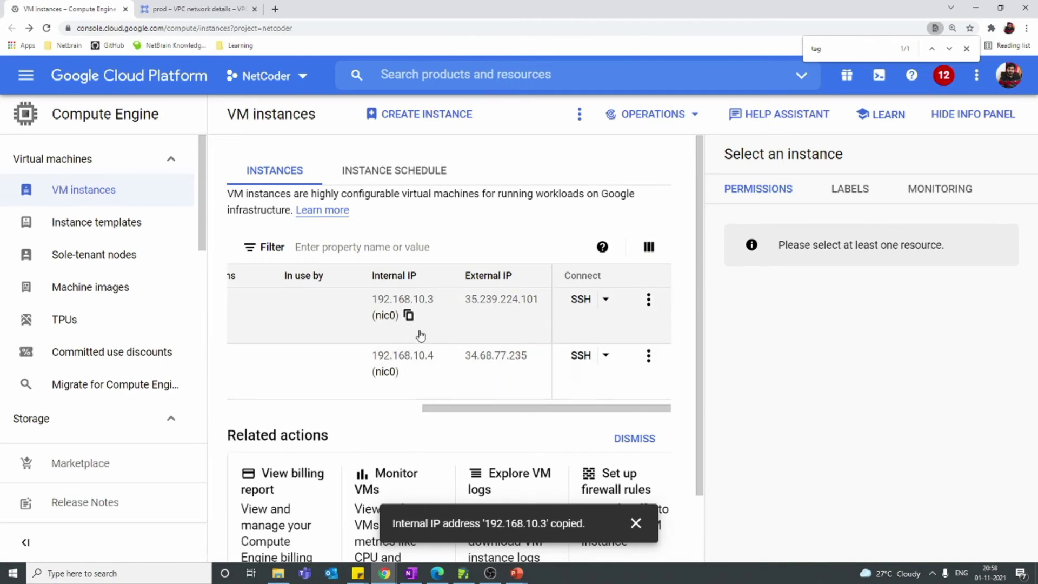
mouse_move(388, 565)
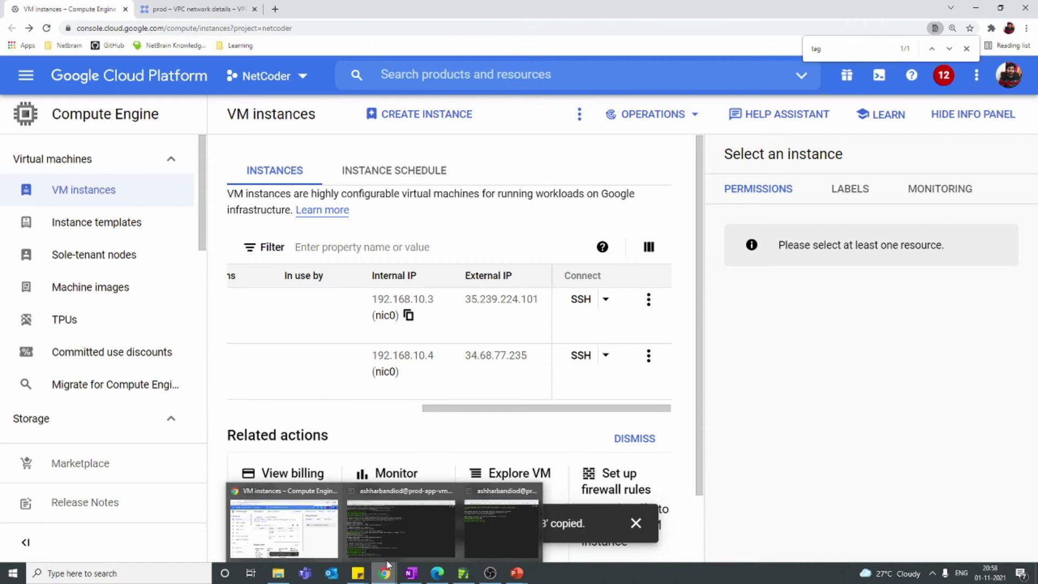
left_click(489, 525)
type("ping")
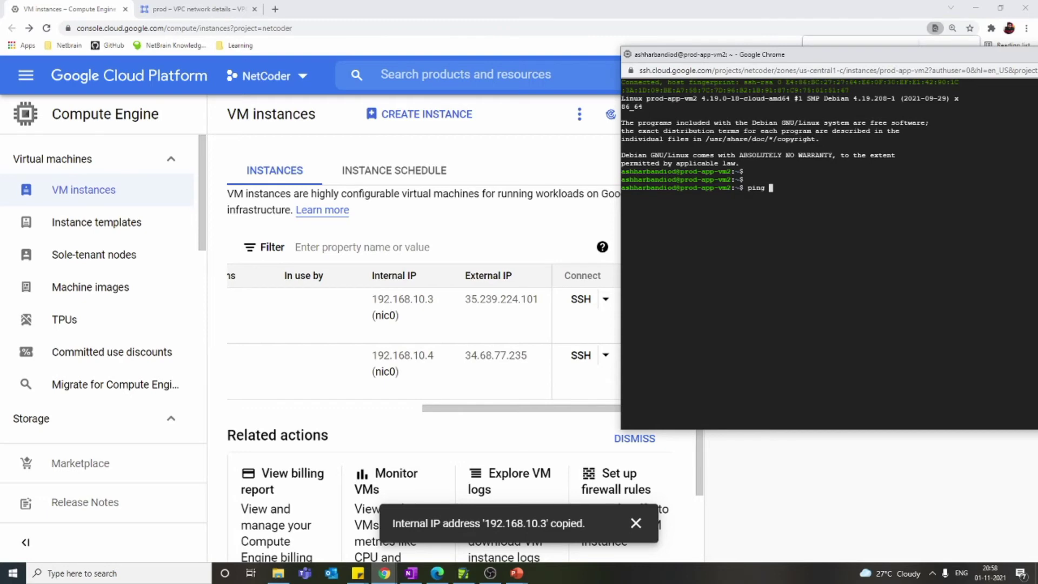
key("ctrl+v")
key("Return")
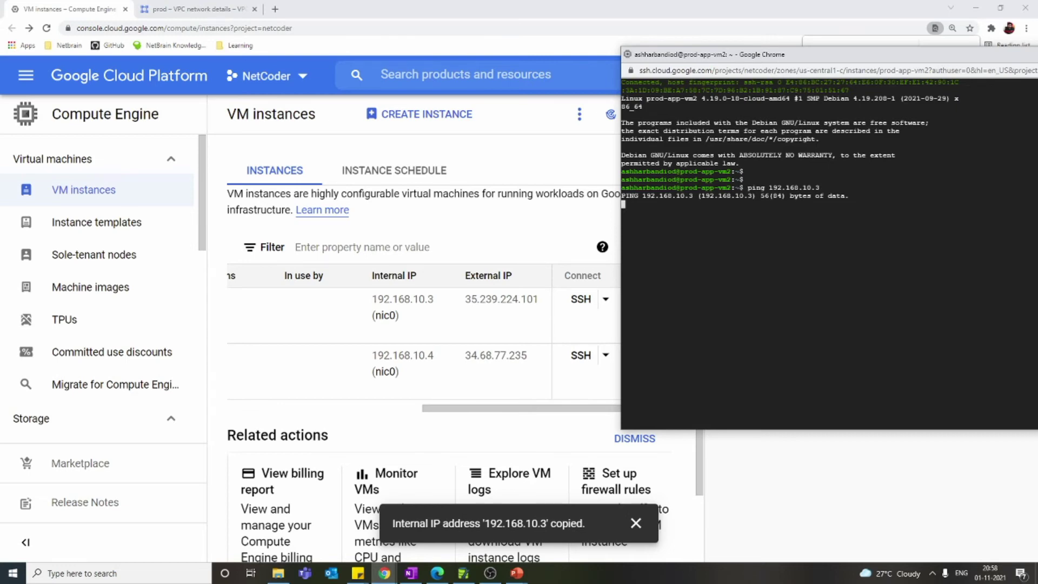
key("ctrl+c")
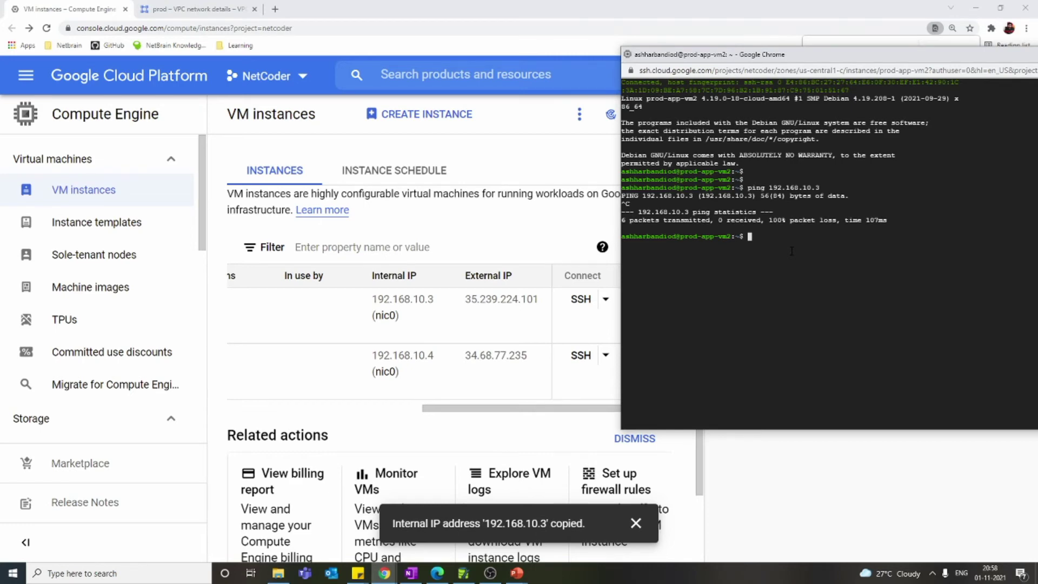
Start a new firewall rule in the prod VPC network and name it app-allow-icmp
left_click(200, 9)
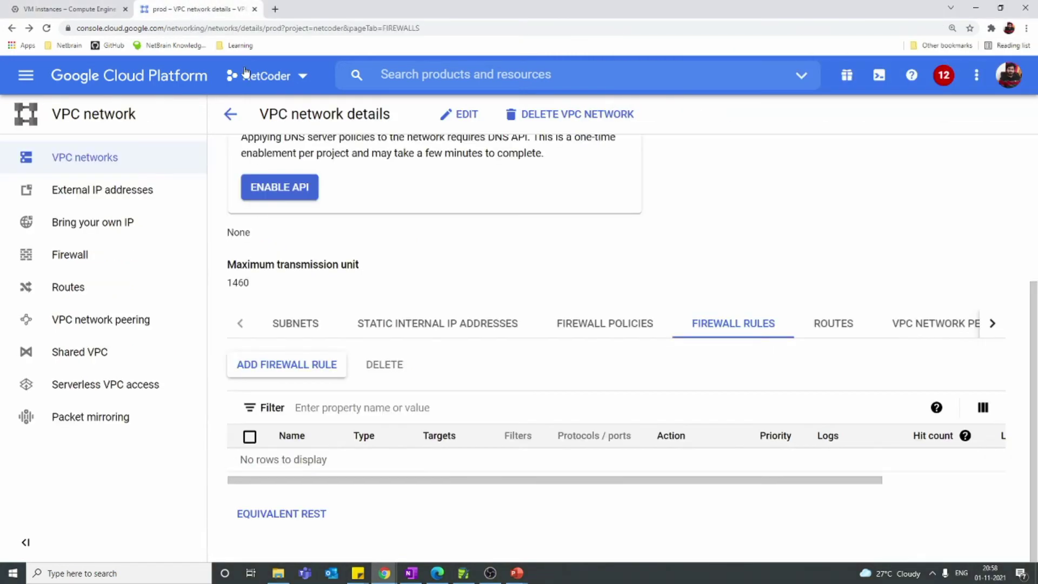
left_click(281, 375)
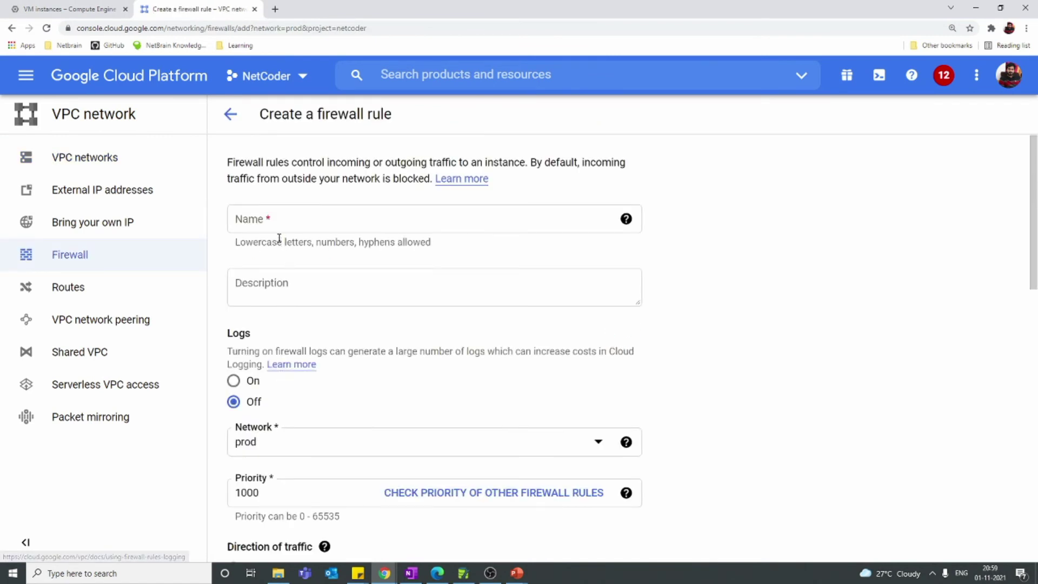
left_click(271, 222)
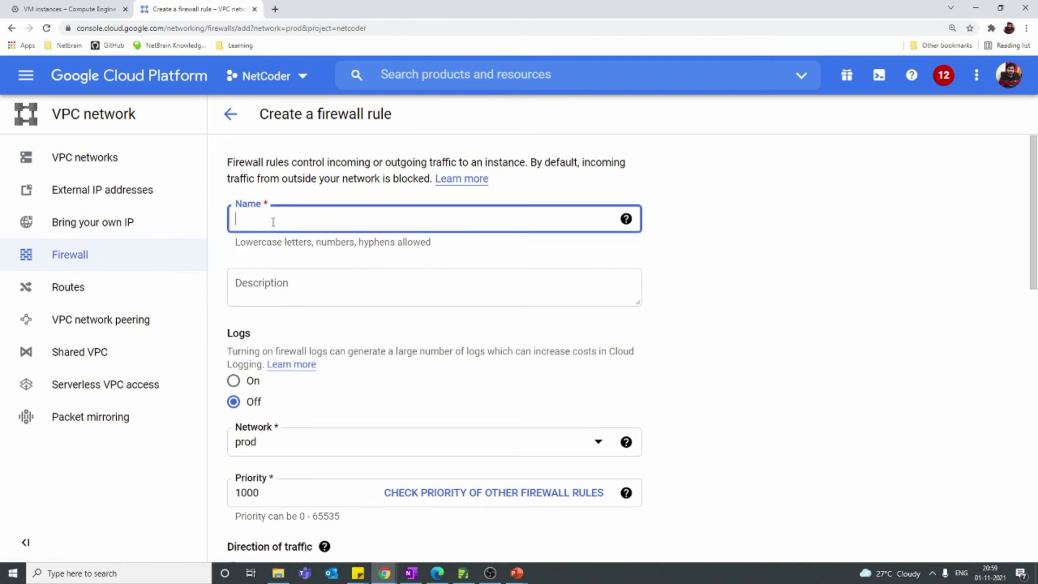
type("app-in")
key("BackSpace")
key("BackSpace")
type("allow-icmp")
Review the rule's default direction, action and target settings, and look up the network tags in prod-app-vm1's details
scroll(261, 375, "down", 2)
scroll(261, 374, "down", 1)
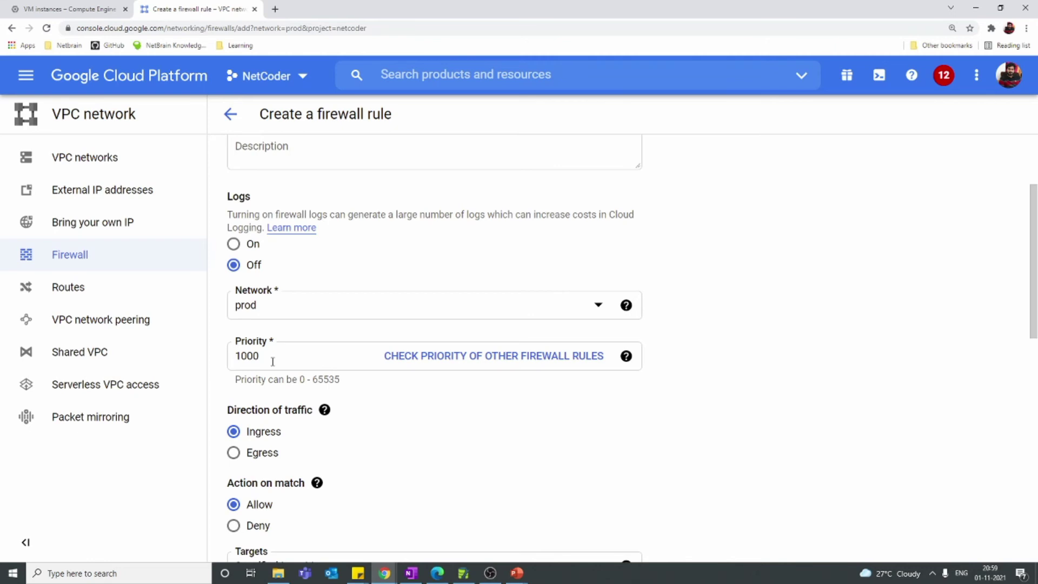
scroll(299, 350, "down", 1)
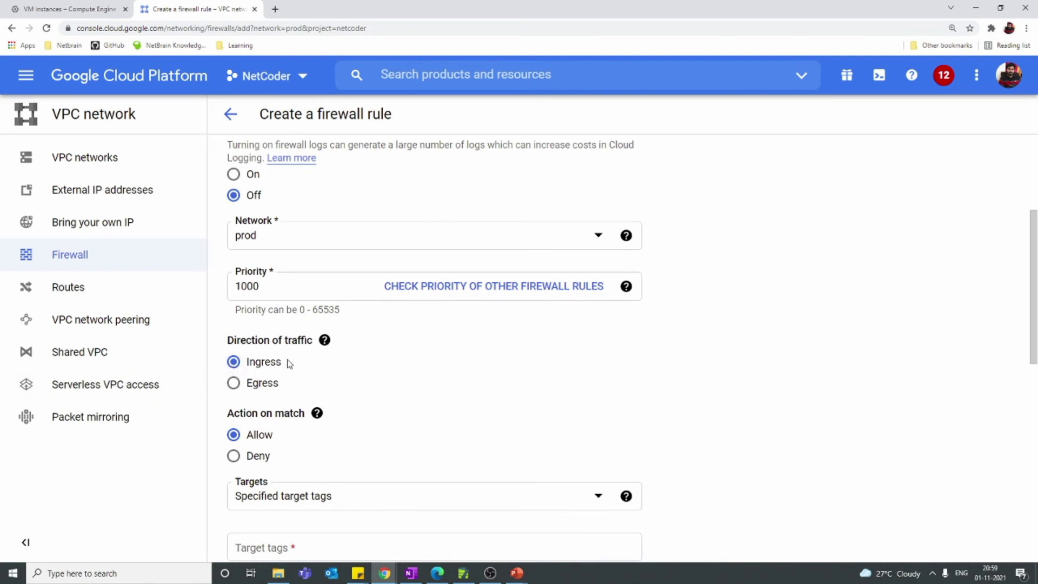
scroll(273, 395, "down", 1)
scroll(287, 405, "down", 2)
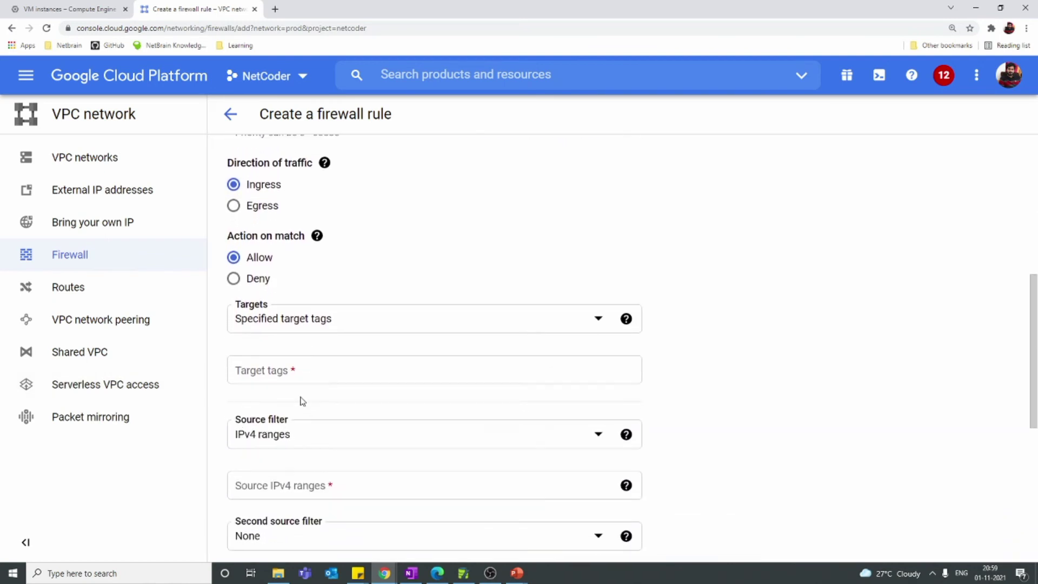
left_click(288, 372)
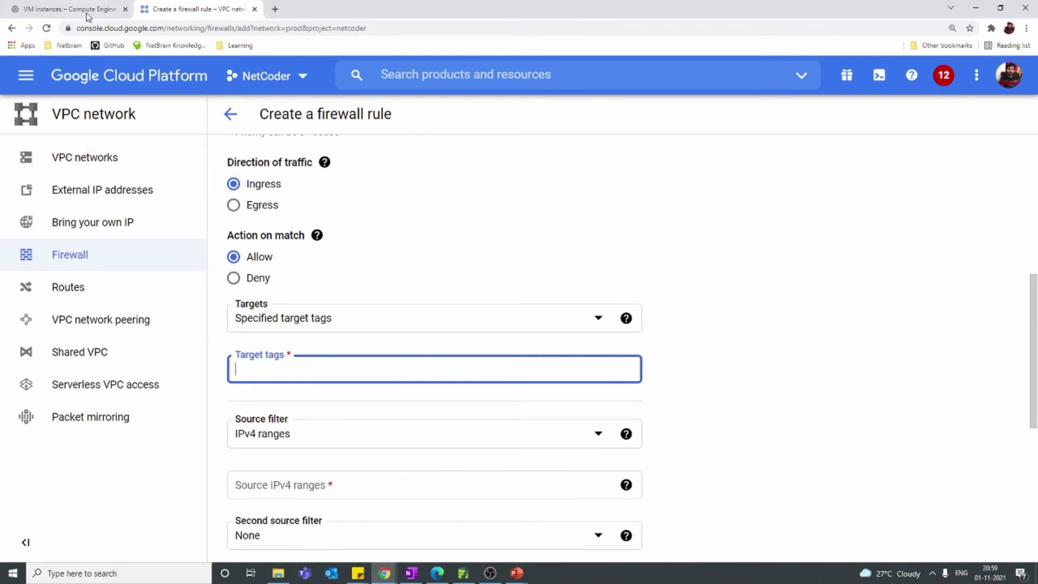
left_click(68, 9)
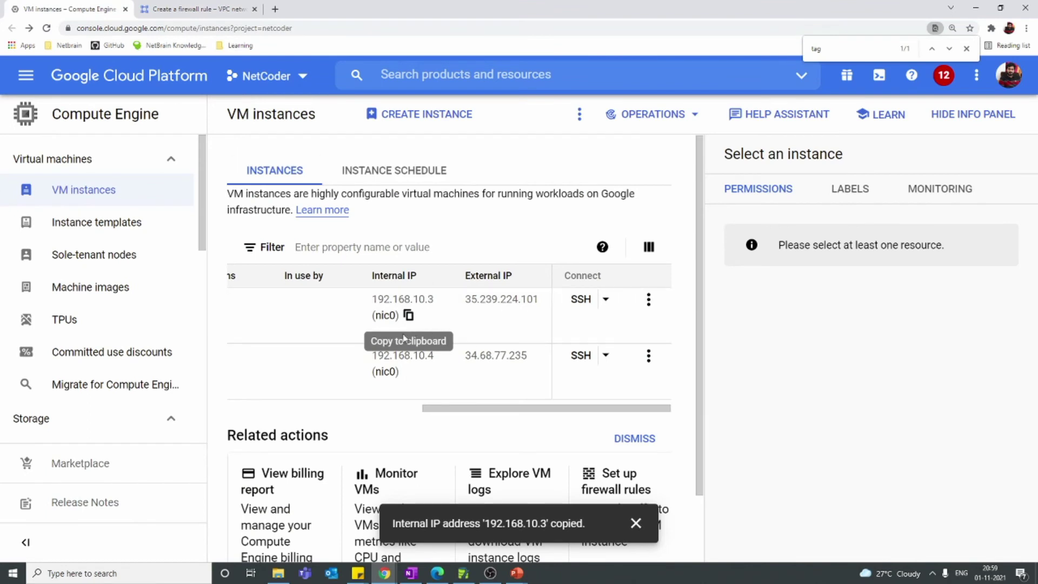
left_click_drag(433, 417, 238, 411)
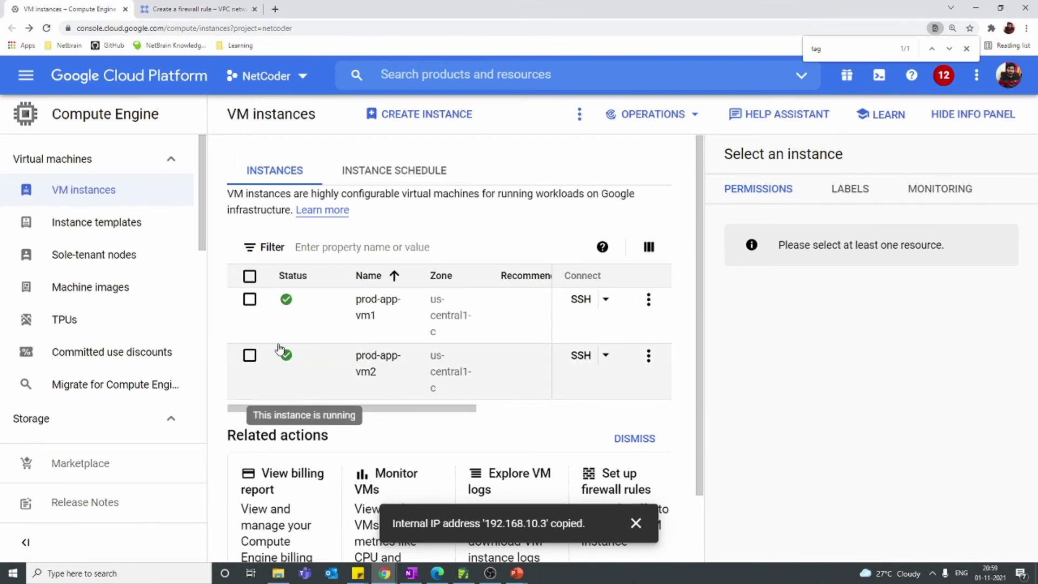
left_click(374, 307)
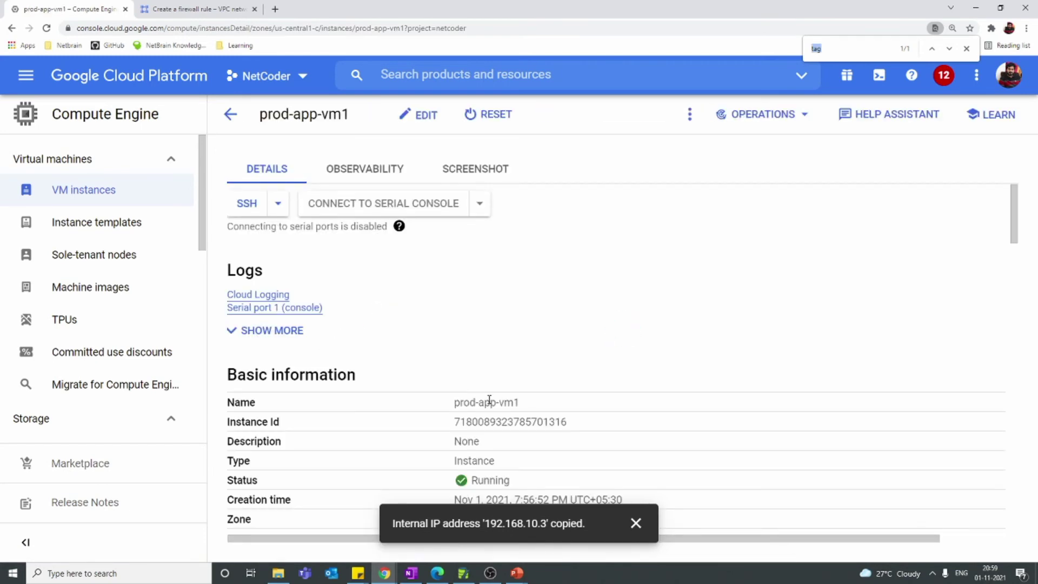
type("tag")
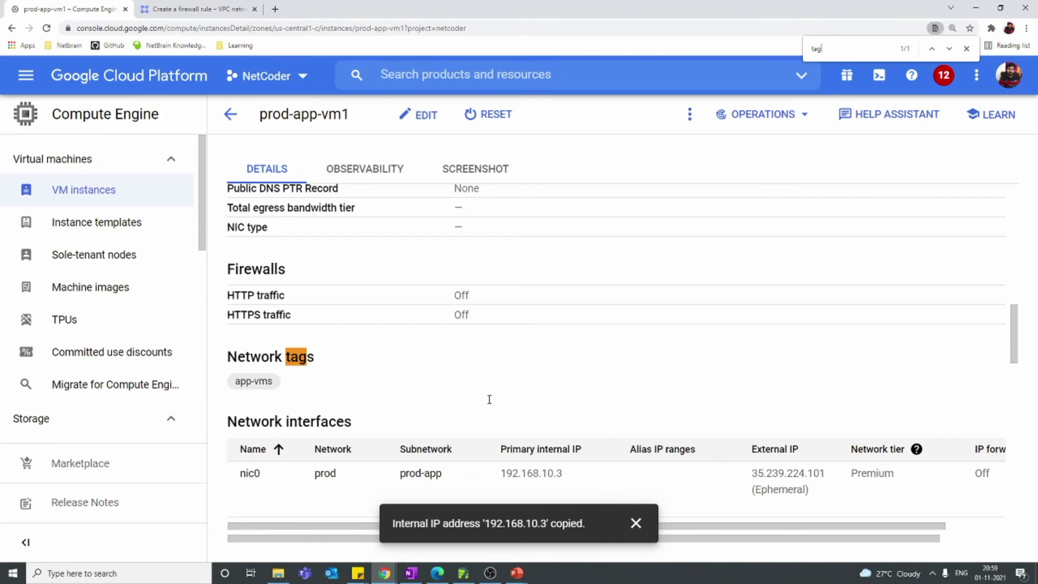
Recheck prod-app-vm1's network tag and enter app-vms as the firewall rule's target tag
left_click(175, 5)
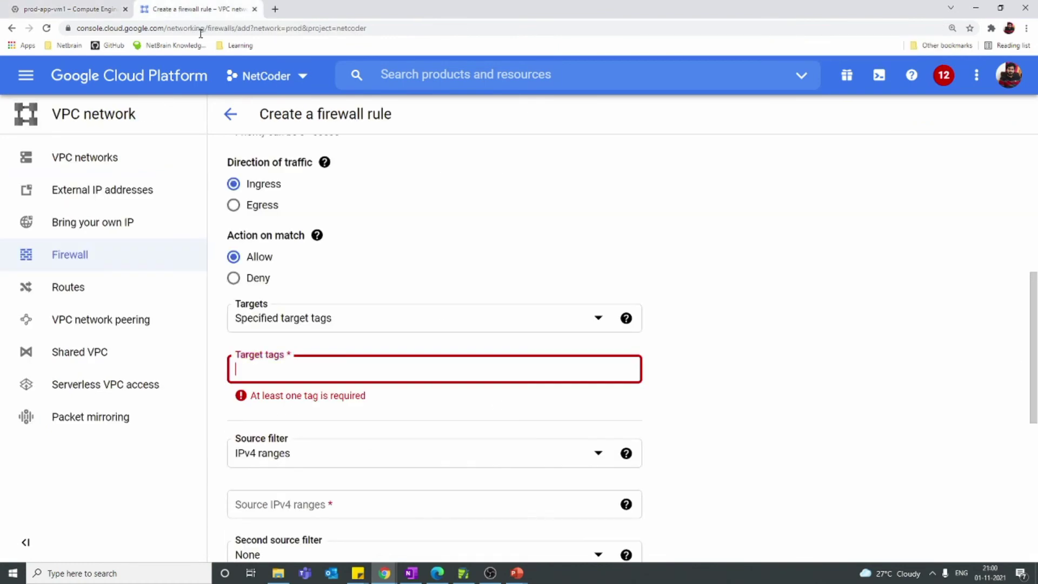
left_click(472, 203)
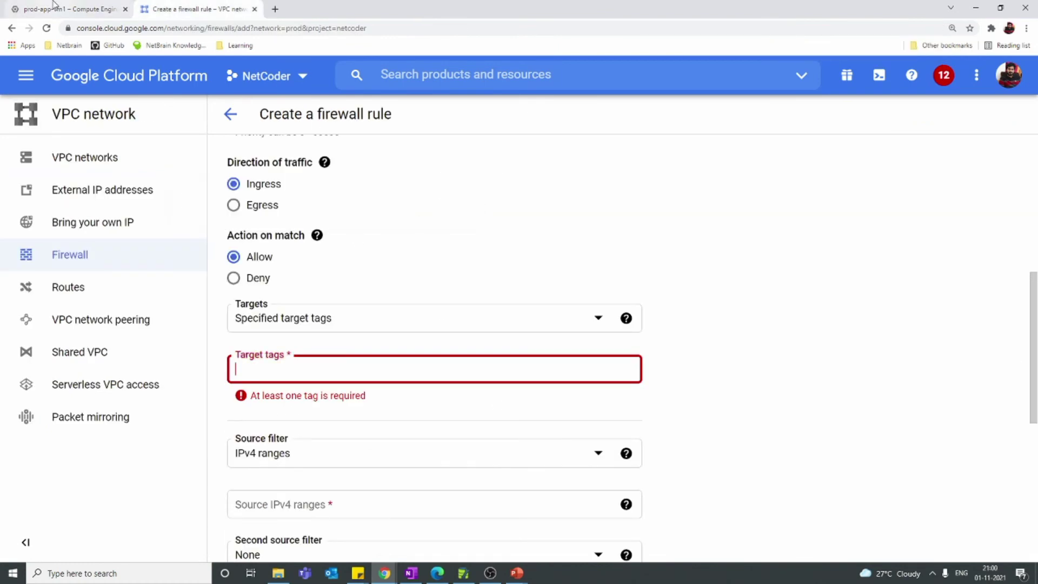
left_click(67, 9)
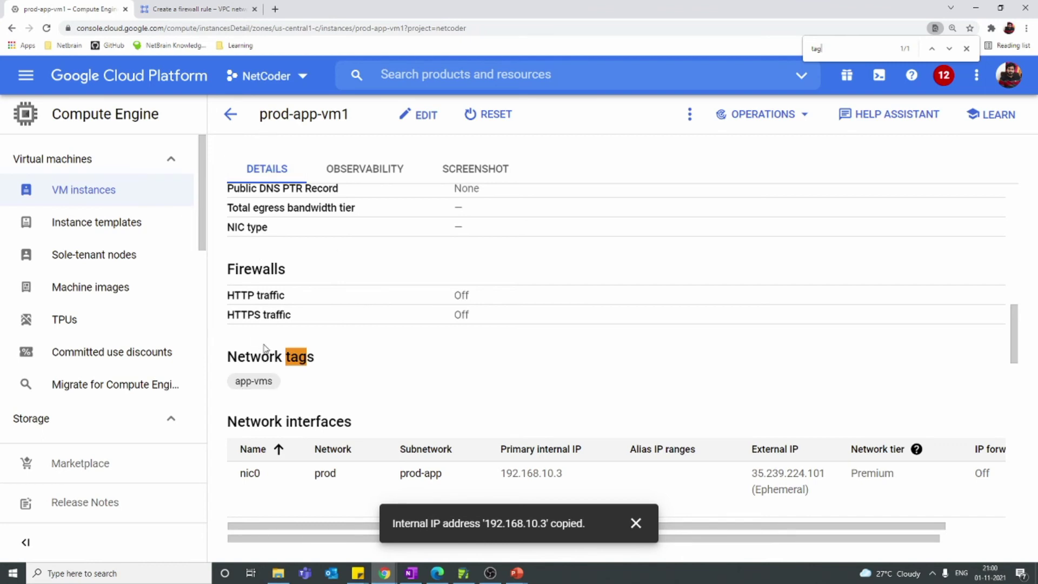
left_click(200, 7)
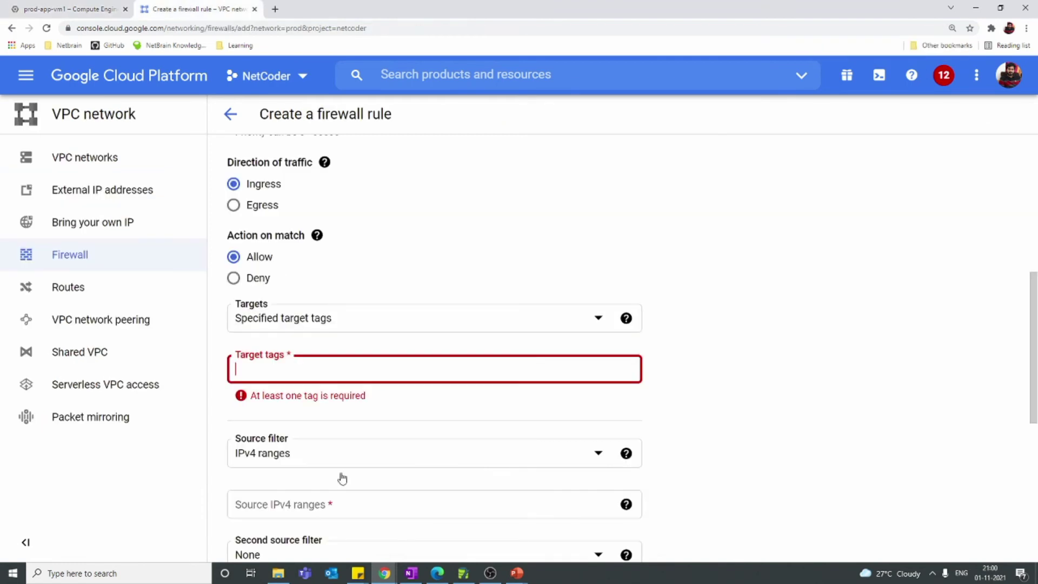
type("app-vms")
left_click(756, 406)
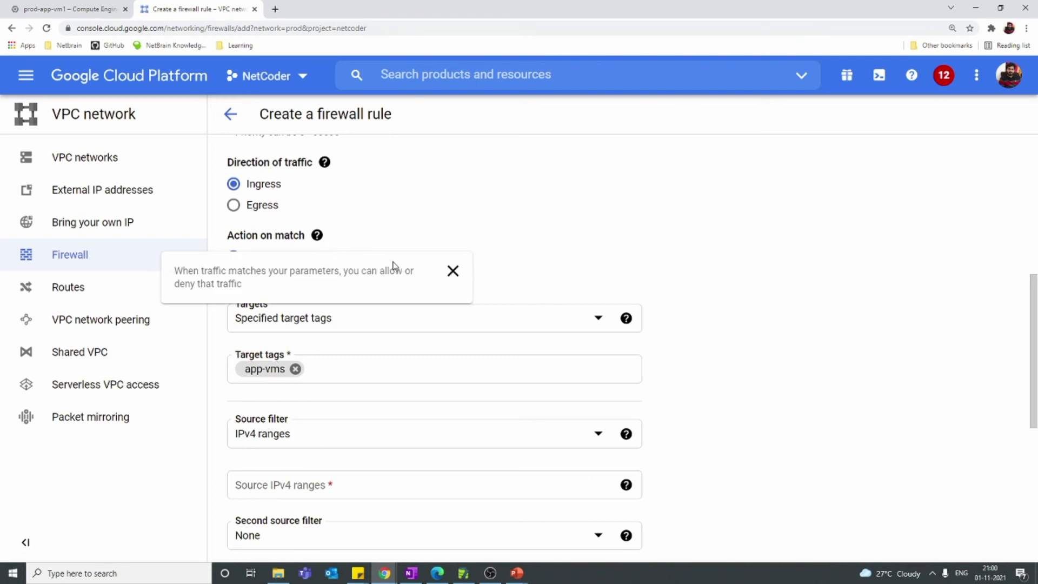
Set the firewall rule's source IPv4 range to 192.168.10.0/24
scroll(295, 442, "down", 1)
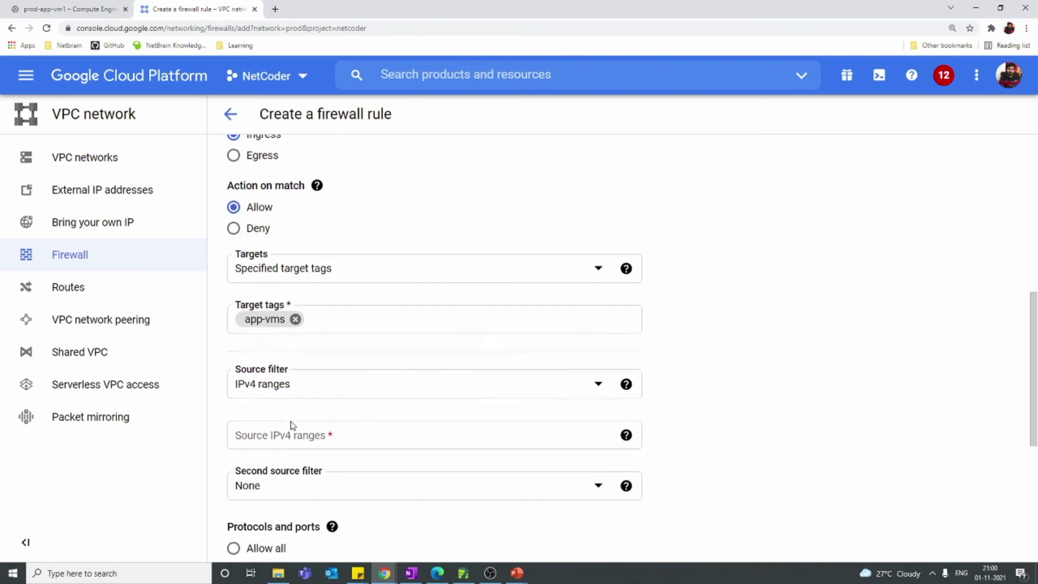
scroll(297, 378, "down", 1)
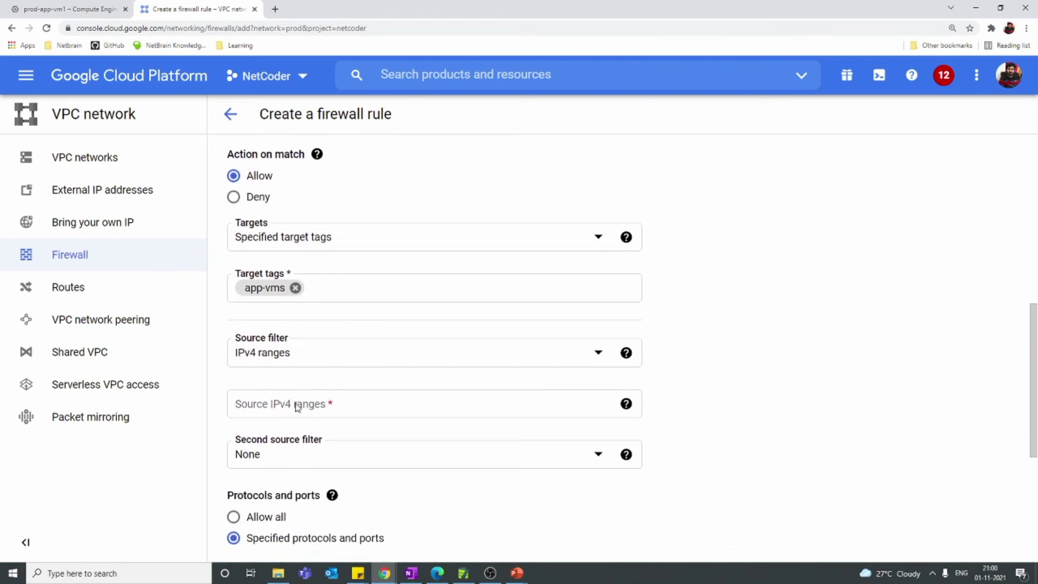
left_click(296, 405)
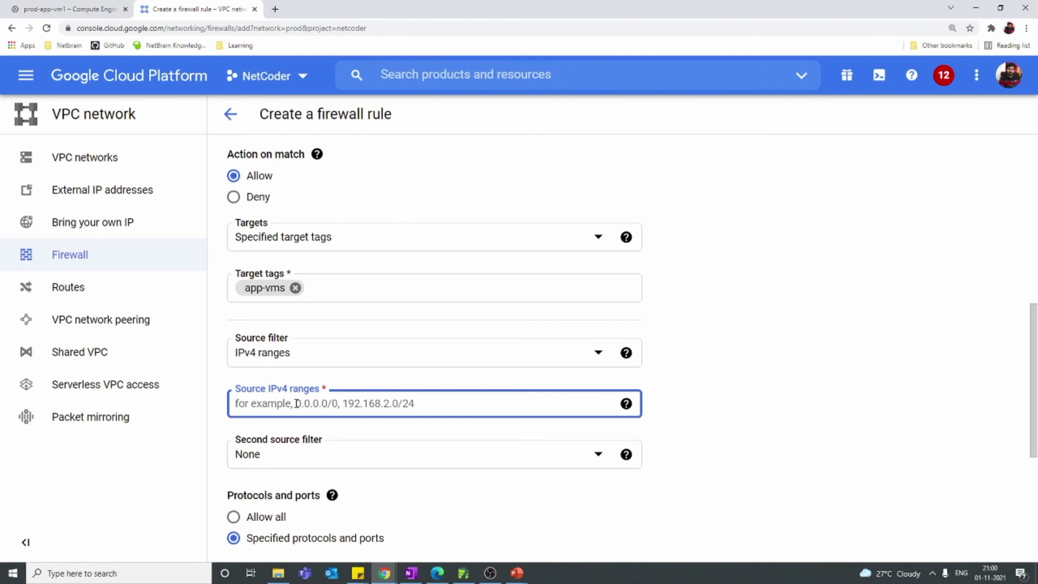
type("1912")
key("BackSpace")
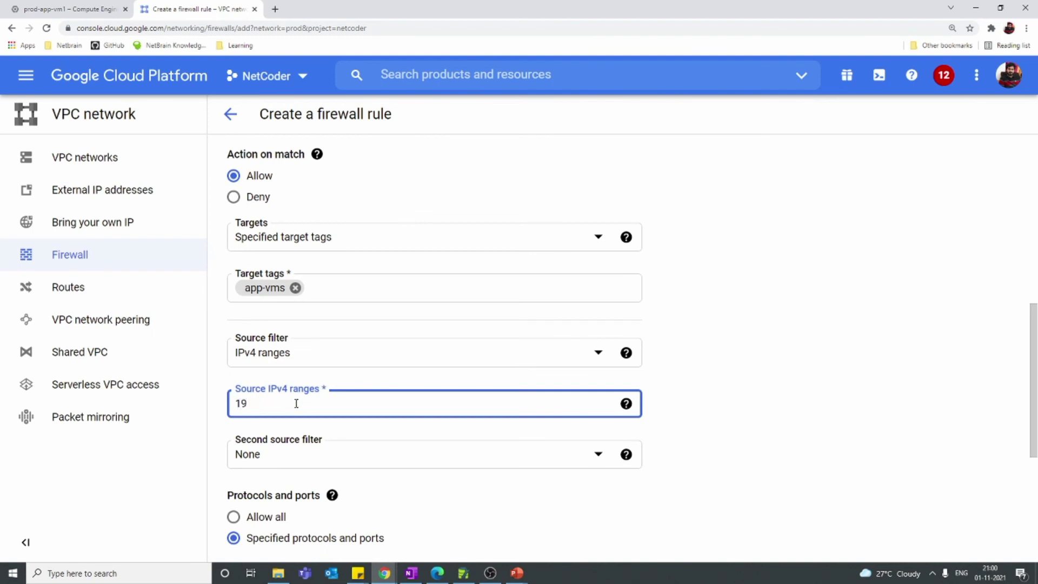
type("2.168.10.0/24")
left_click(735, 372)
Allow icmp as the other protocol in the app-allow-icmp firewall rule and create the rule
scroll(729, 385, "down", 3)
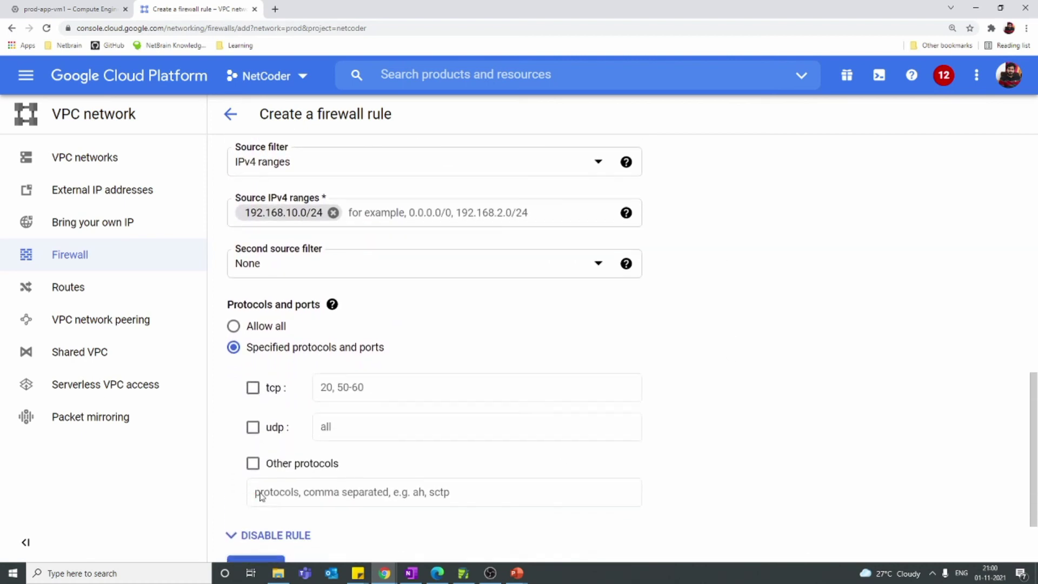
left_click(258, 468)
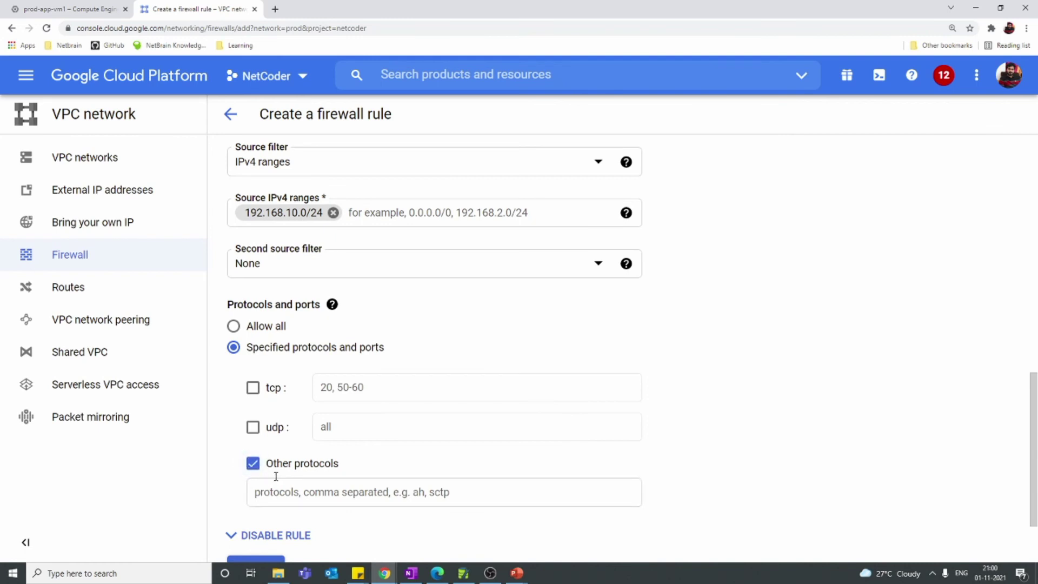
left_click(274, 493)
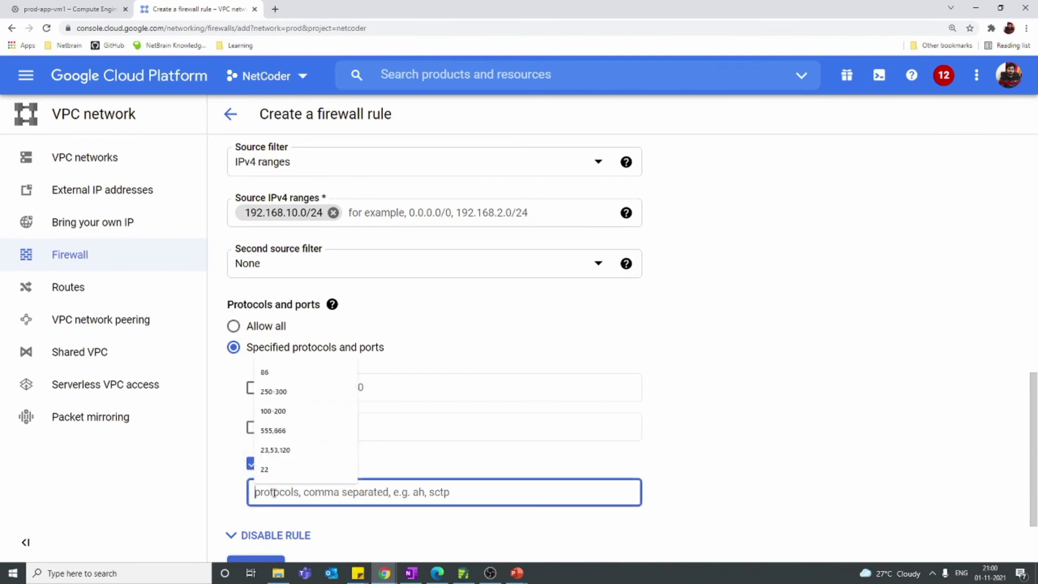
type("ICM")
key("BackSpace")
key("BackSpace")
key("BackSpace")
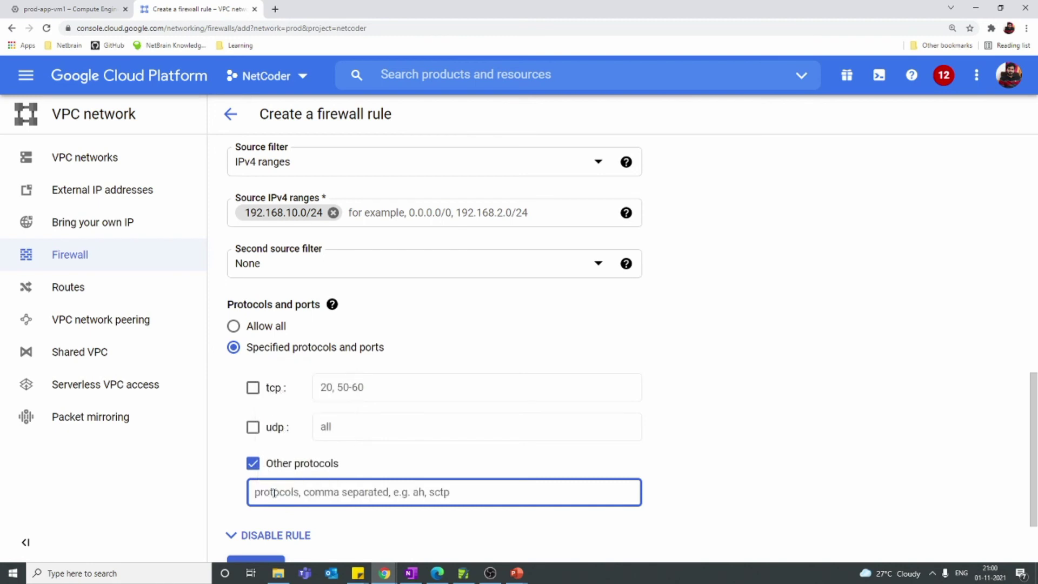
type("icmp")
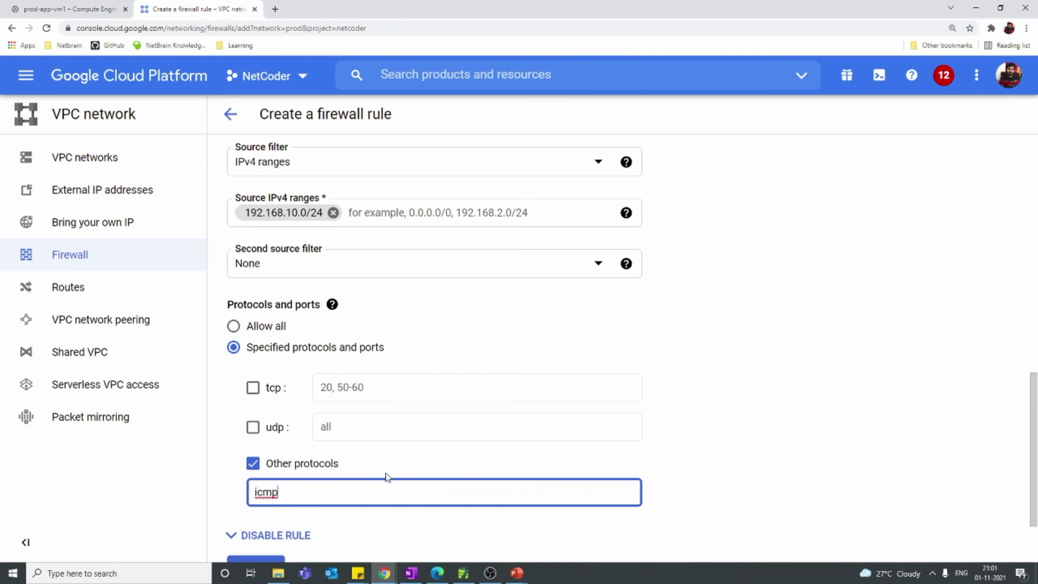
scroll(387, 478, "down", 2)
left_click(259, 480)
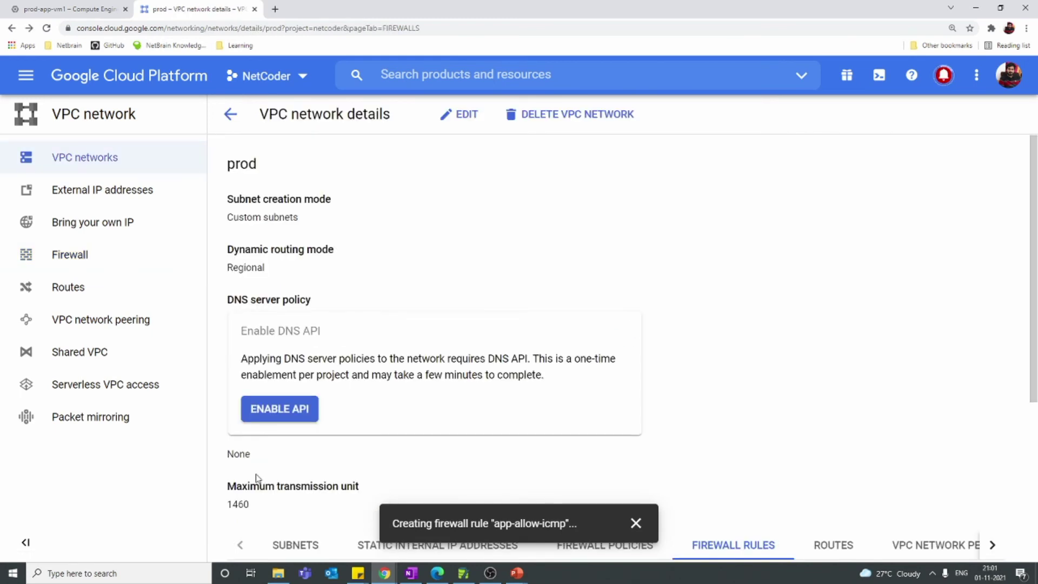
Review the app-allow-icmp entry in the prod network's firewall rules, including its type, targets, filters and protocols
scroll(439, 414, "down", 3)
scroll(439, 414, "down", 2)
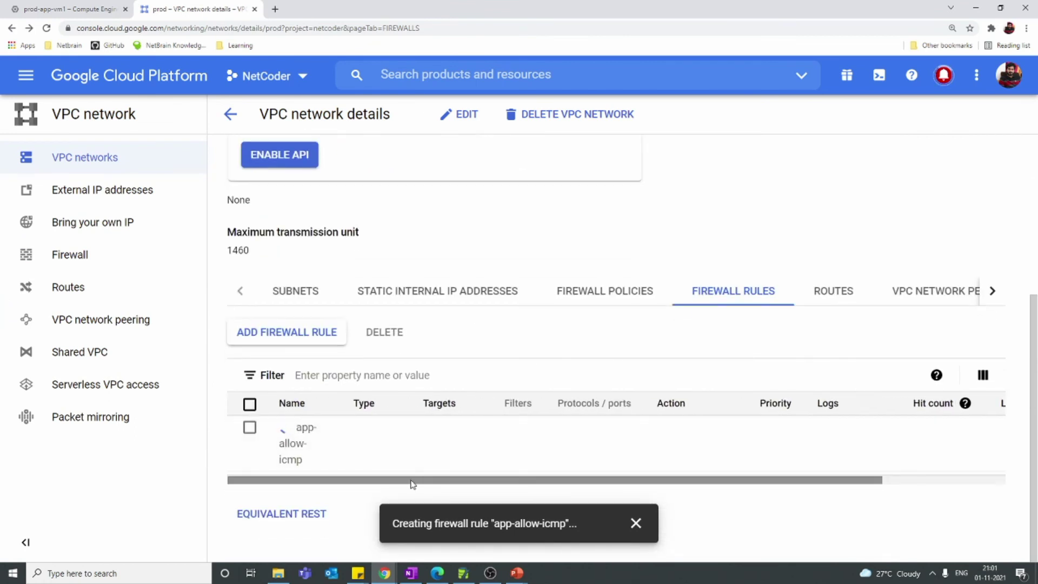
scroll(413, 481, "right", 5)
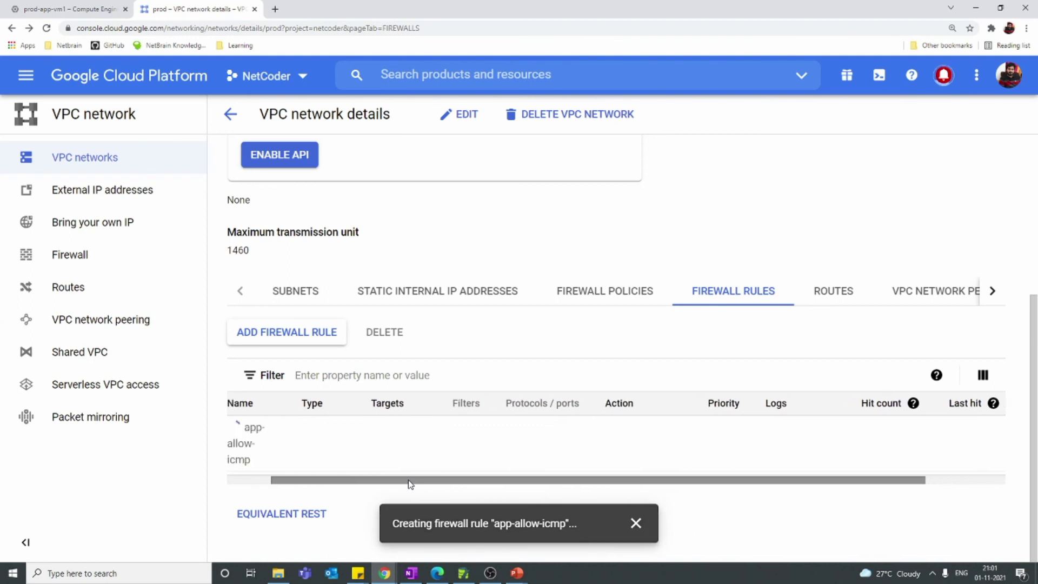
left_click_drag(409, 483, 596, 483)
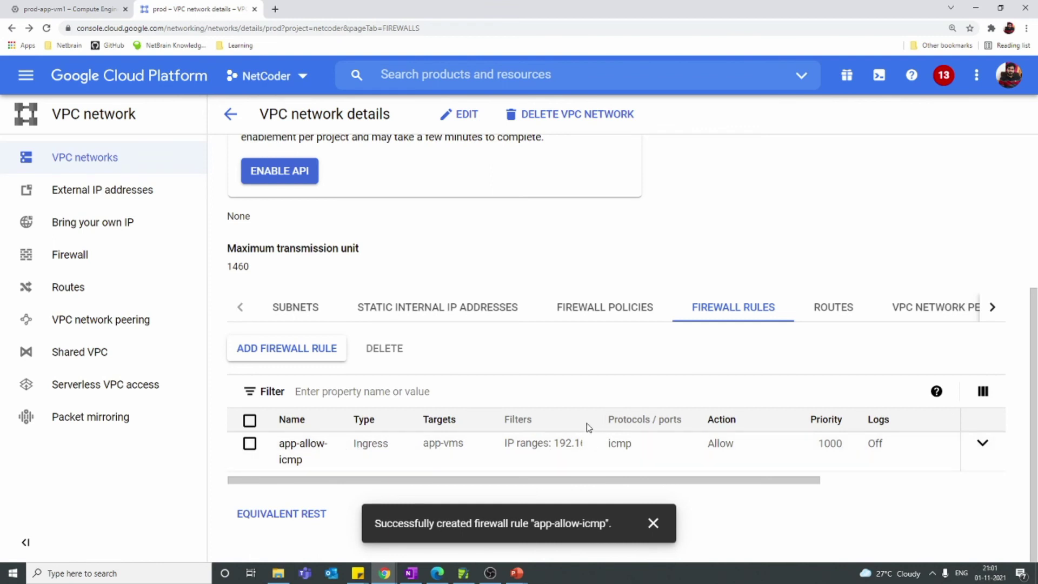
scroll(546, 460, "right", 3)
Check the running ping in the prod-app-vm1 SSH session and rerun ping 192.168.10.3 from prod-app-vm2
left_click(390, 571)
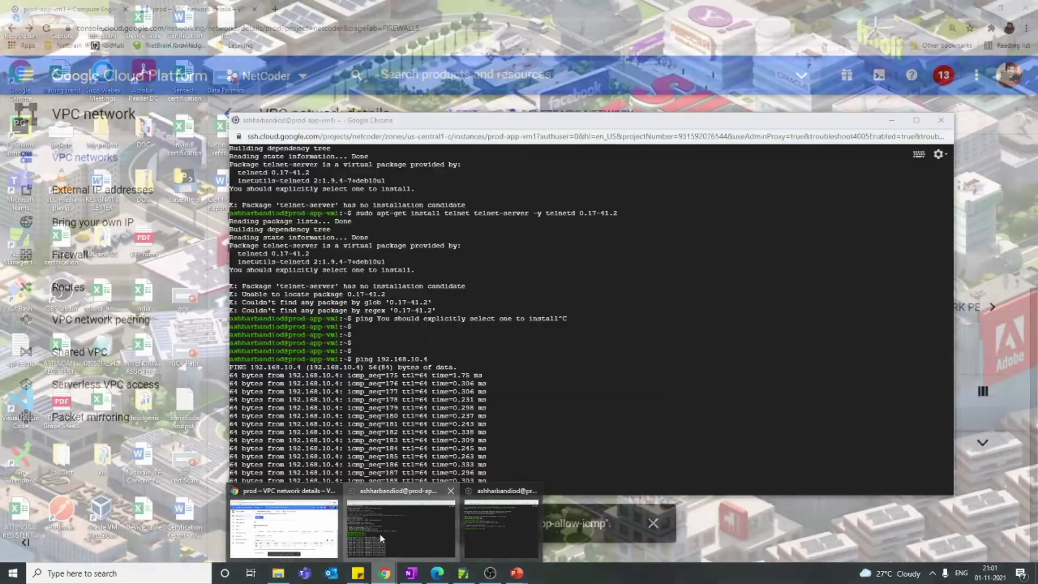
left_click(394, 532)
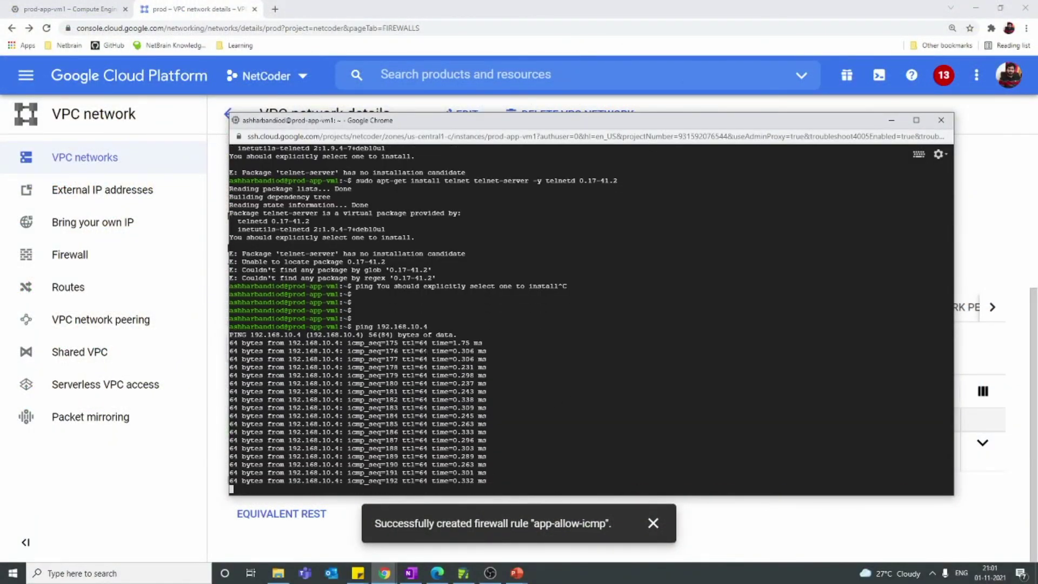
left_click(384, 573)
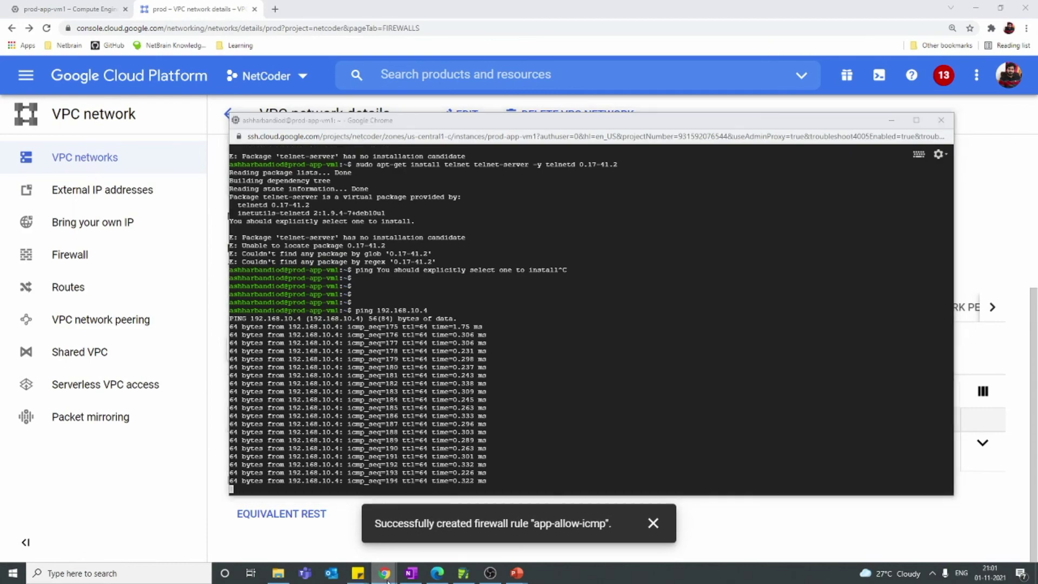
left_click(469, 525)
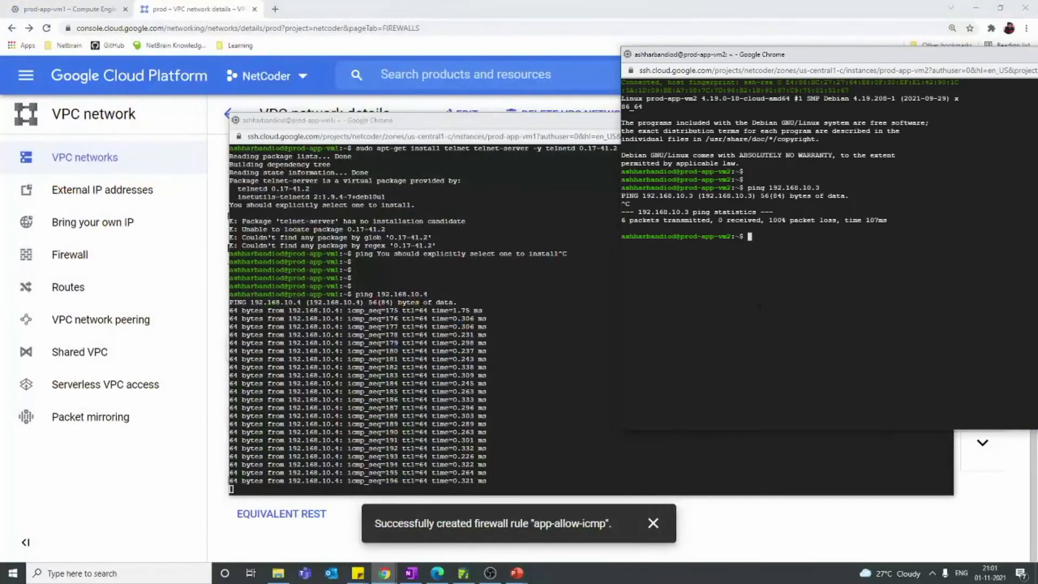
key("Up")
key("Return")
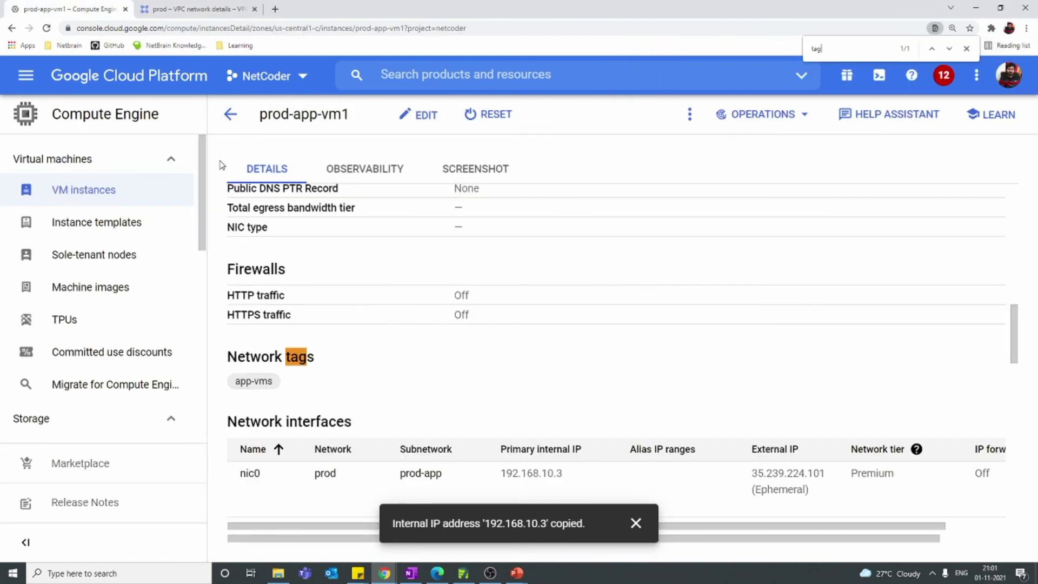
Compare the network tag in prod-app-vm1's details with the target of the app-allow-icmp firewall rule
left_click(44, 7)
key("ctrl+Tab")
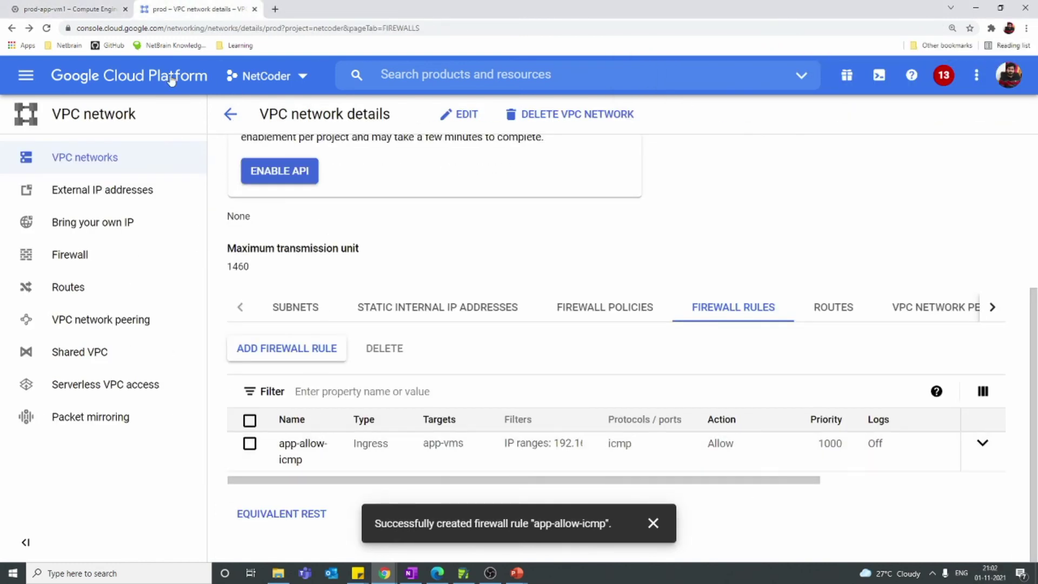
key("ctrl+shift+Tab")
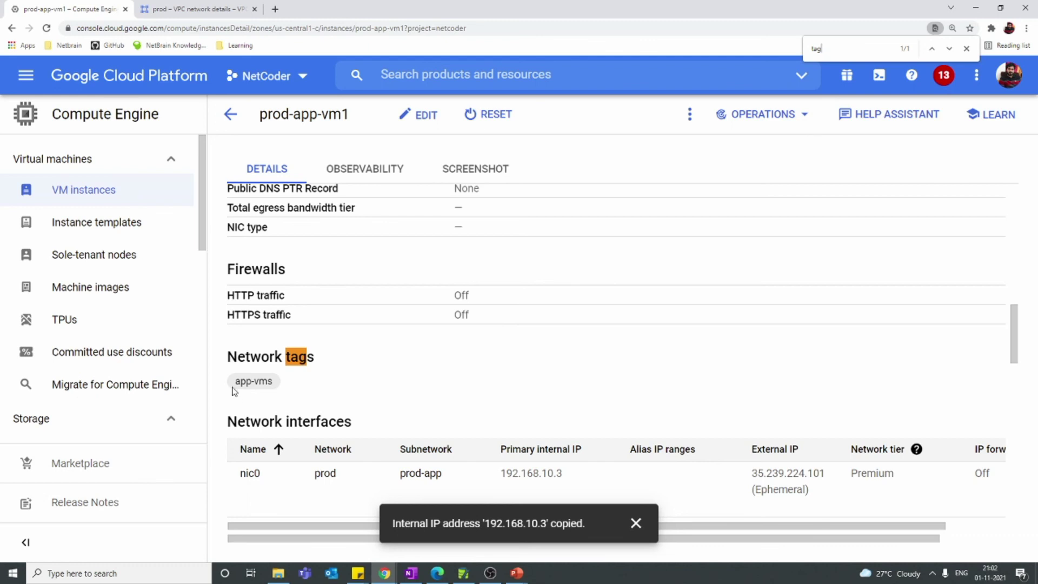
left_click_drag(235, 381, 288, 378)
left_click(294, 384)
left_click(200, 9)
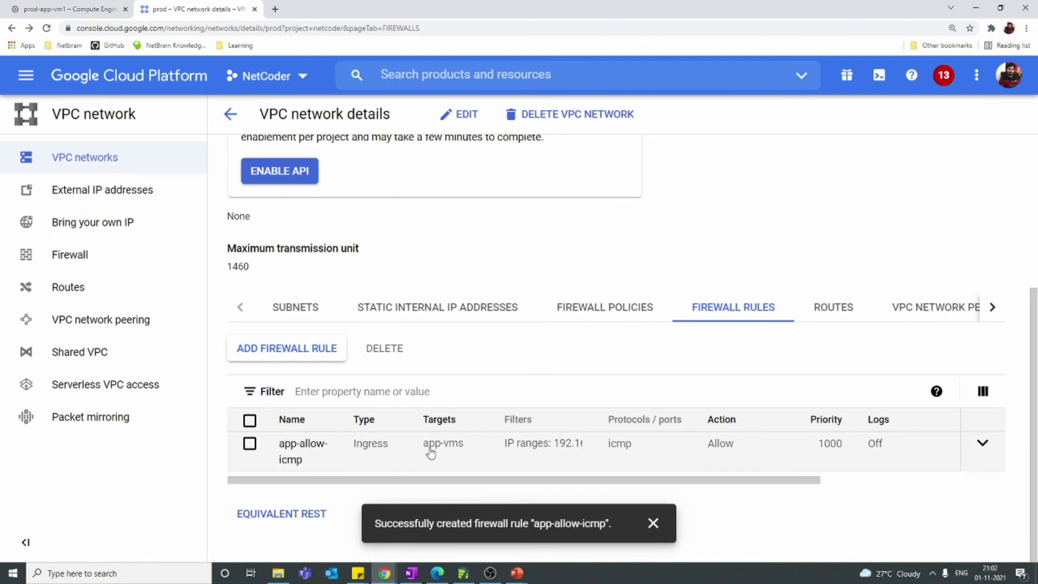
left_click_drag(425, 451, 466, 455)
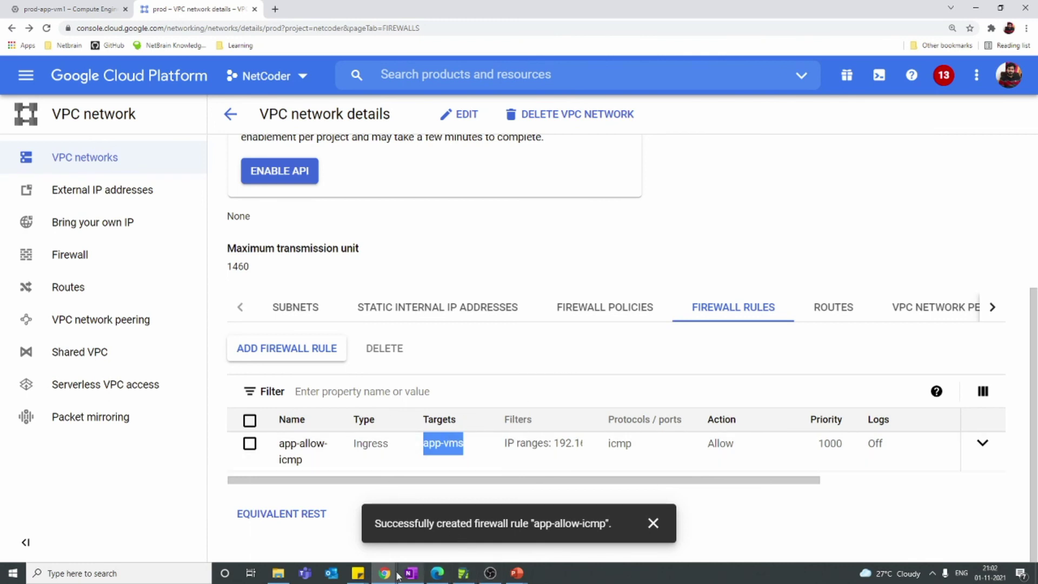
Stop the running pings in the prod-app-vm1 and prod-app-vm2 SSH sessions
left_click(385, 574)
left_click(387, 530)
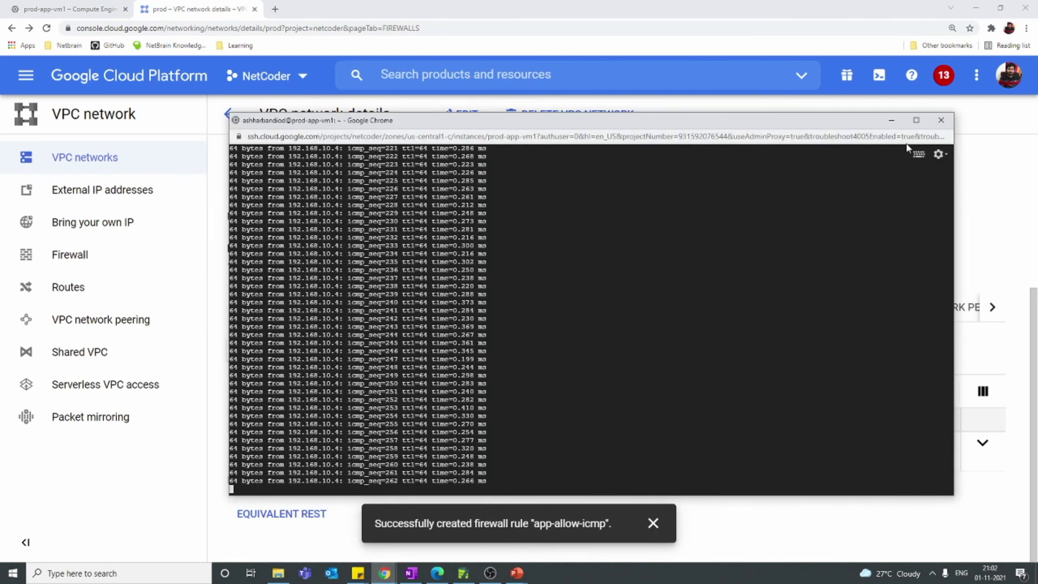
key("ctrl+c")
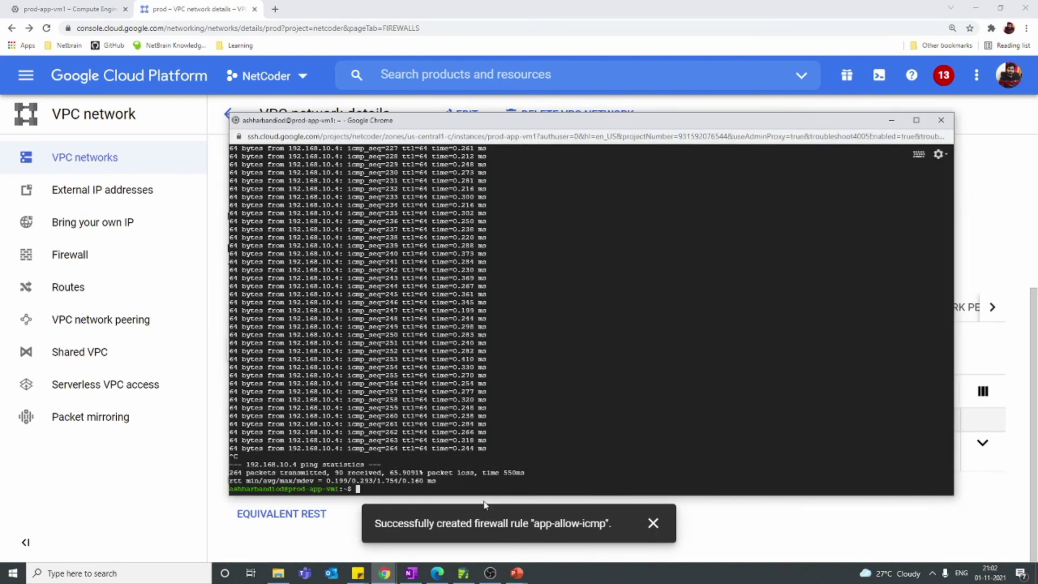
left_click(385, 574)
left_click(501, 528)
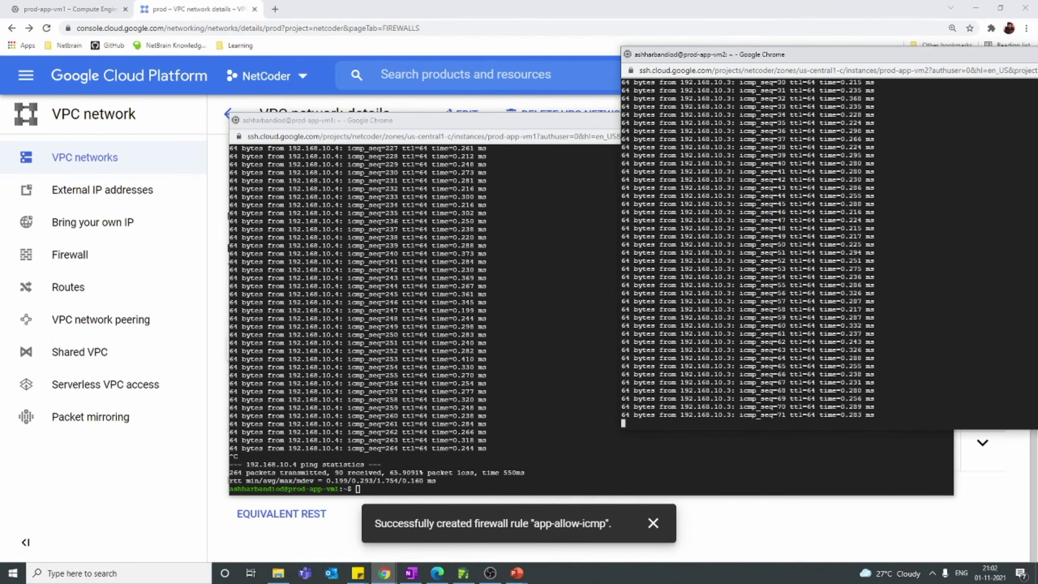
key("ctrl+c")
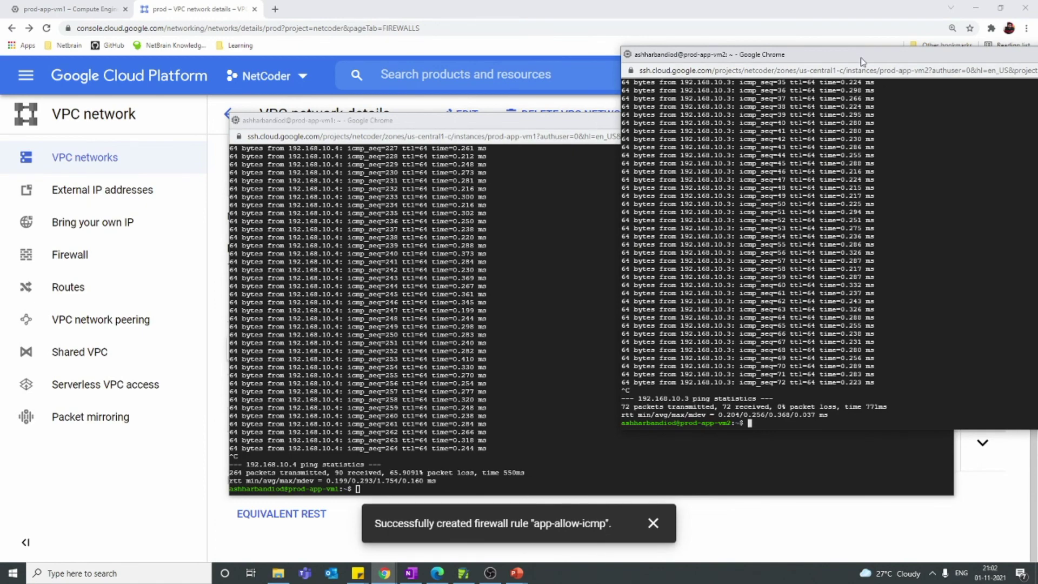
Minimize both VM SSH windows to return to the prod network's firewall rules
left_click_drag(862, 57, 614, 104)
left_click(780, 100)
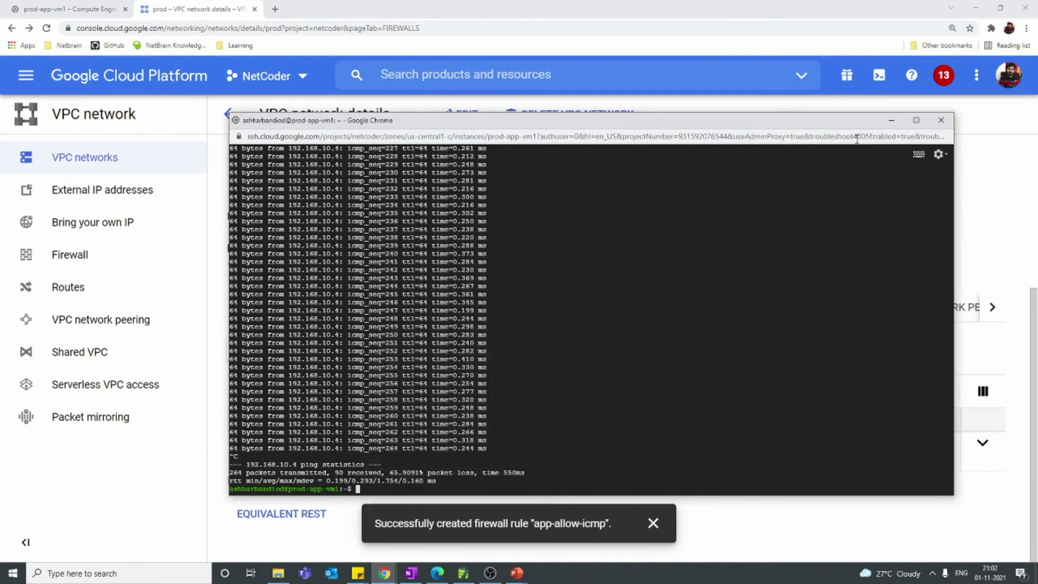
left_click(891, 120)
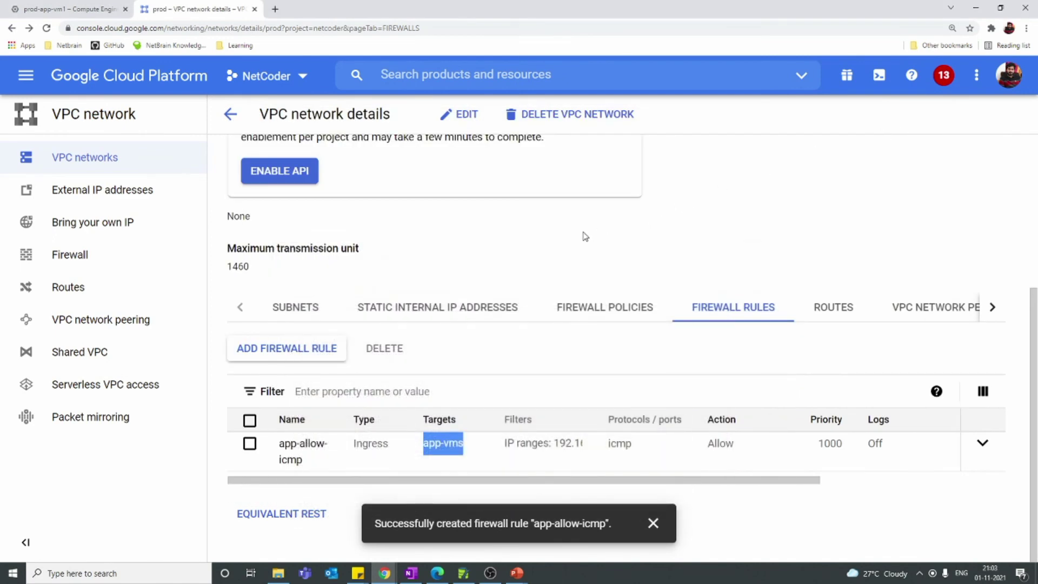